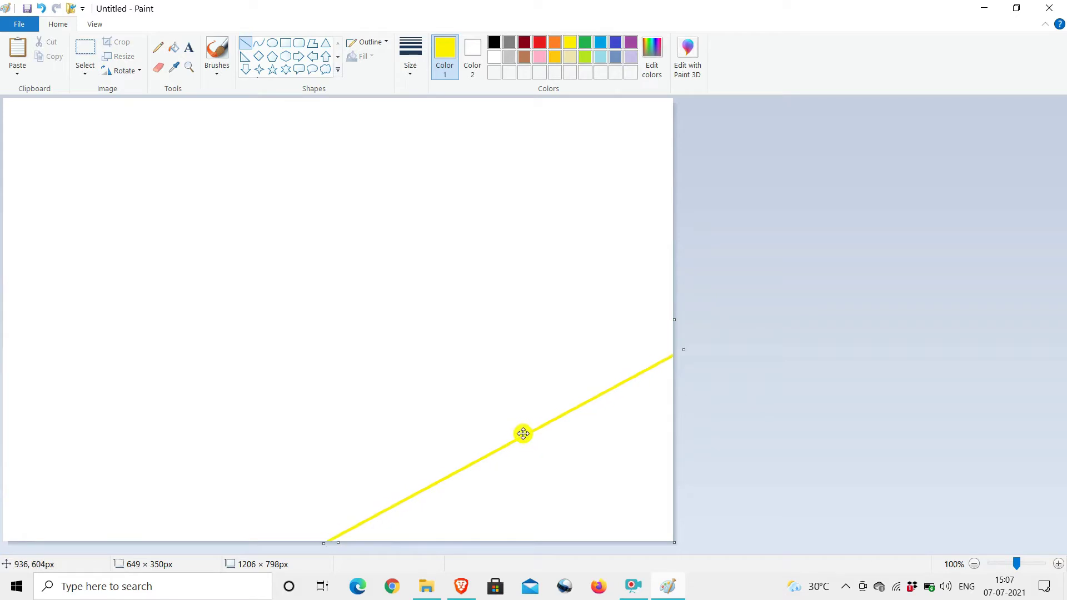
- Fill the area below the yellow line with yellow, and draw an orange diagonal line about 1038 × 630 px above it
left_click(175, 47)
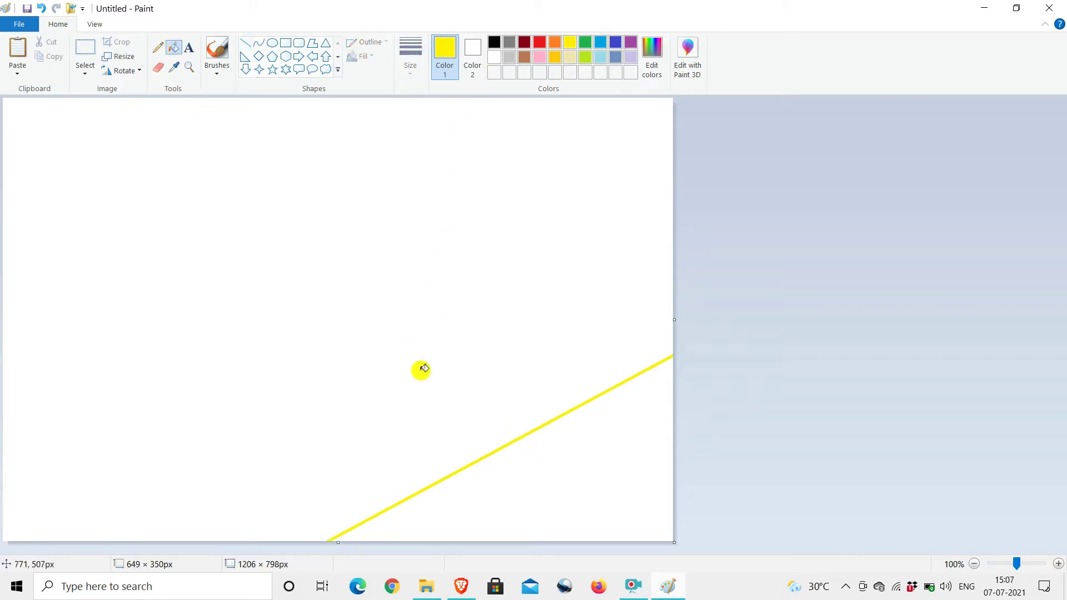
left_click(529, 462)
left_click(555, 43)
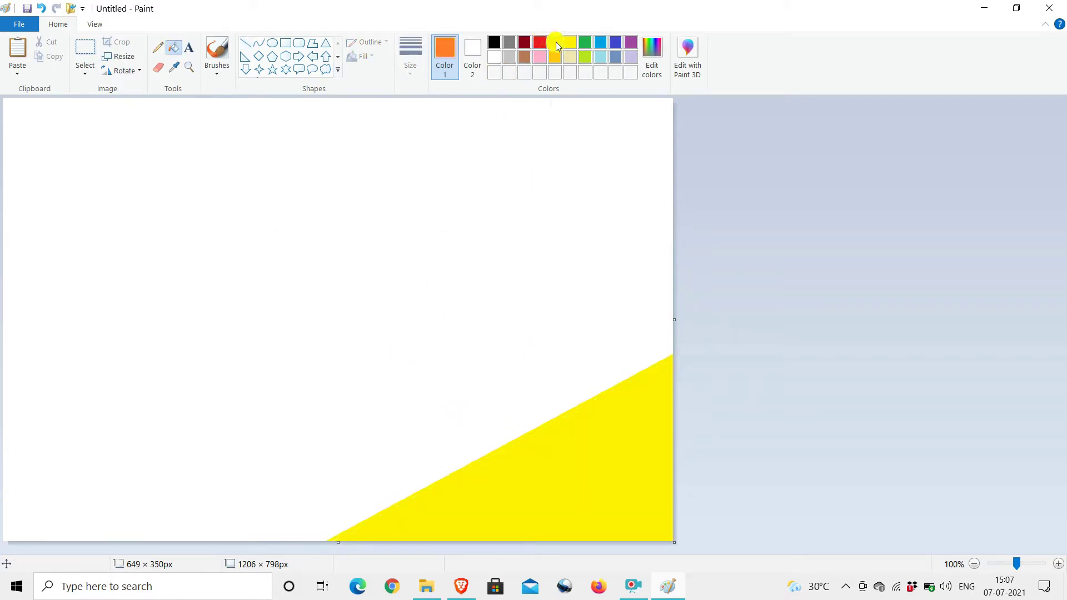
left_click(245, 43)
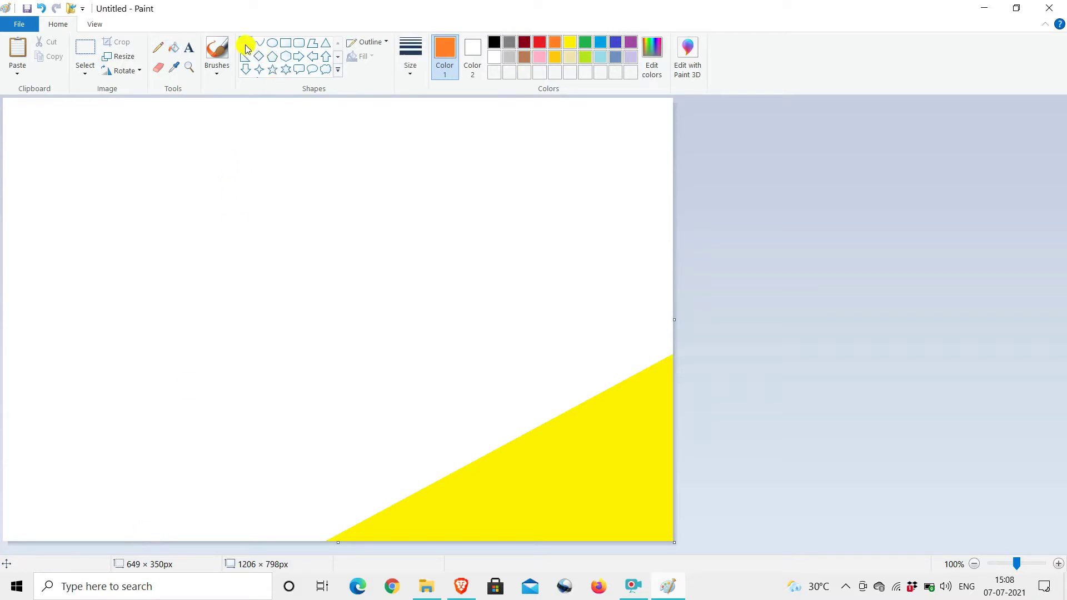
left_click_drag(99, 539, 676, 189)
left_click_drag(470, 314, 474, 319)
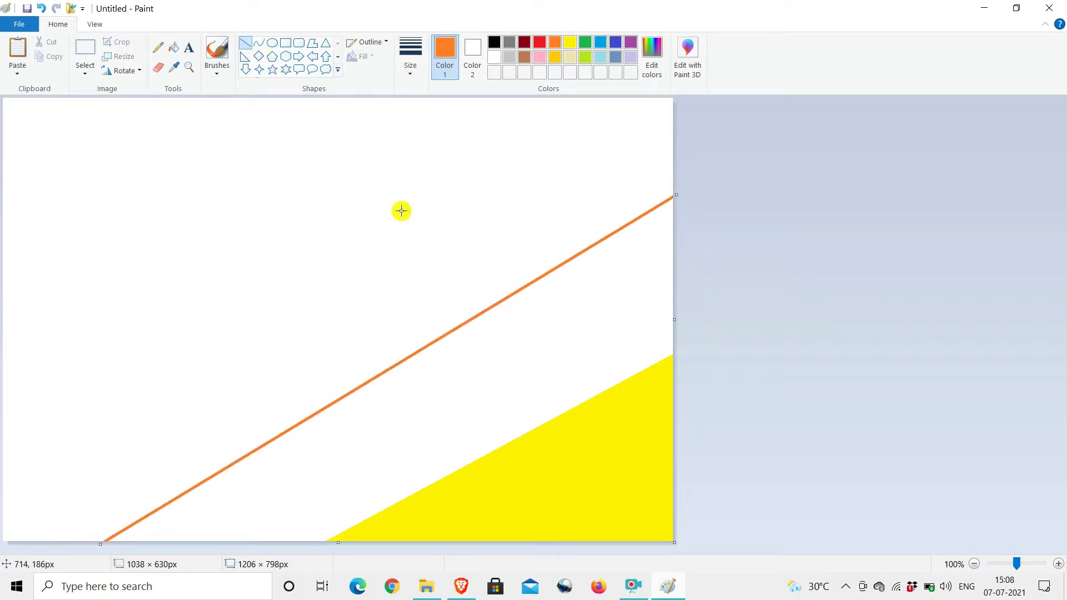
- Fill the band between the orange line and the yellow area with orange, and the remaining white area with black
left_click(173, 48)
left_click(498, 369)
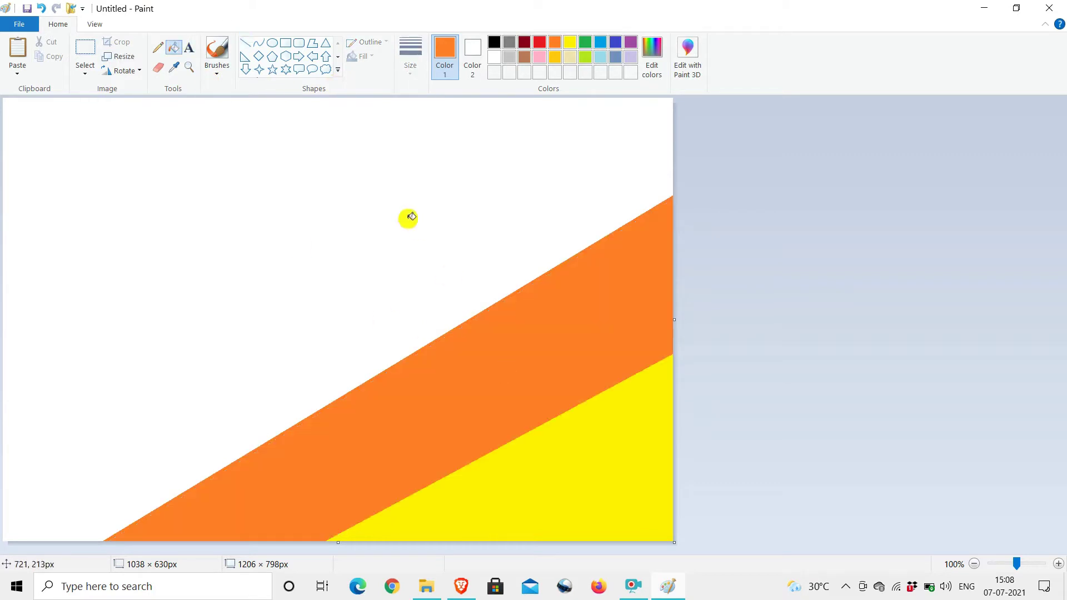
left_click(494, 43)
left_click(369, 224)
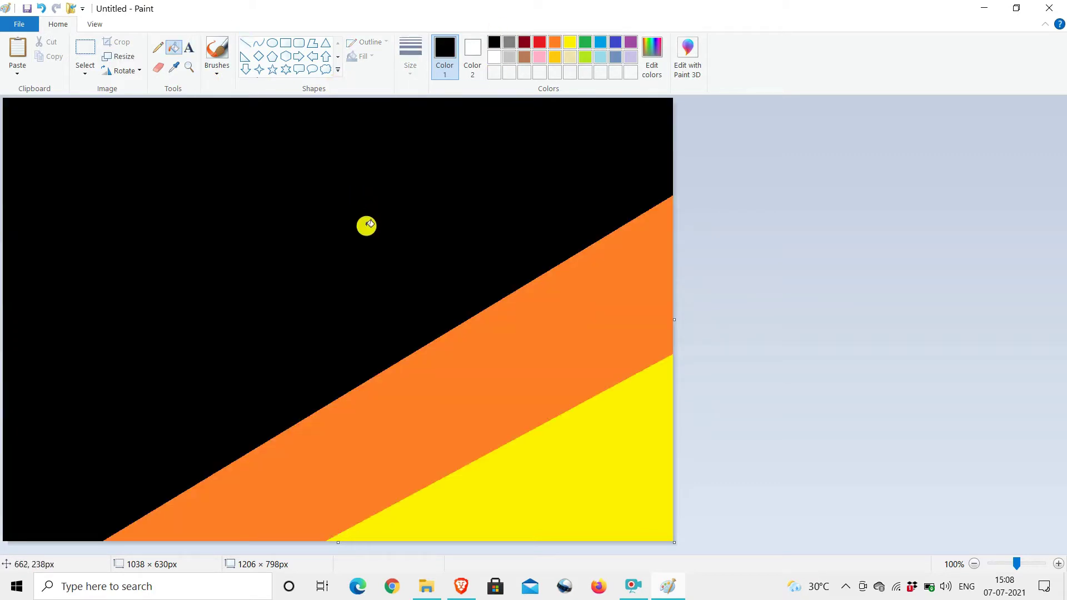
- Resize the image by pixels to a horizontal size of 1, without maintaining the aspect ratio
left_click(124, 58)
left_click(140, 115)
left_click(46, 198)
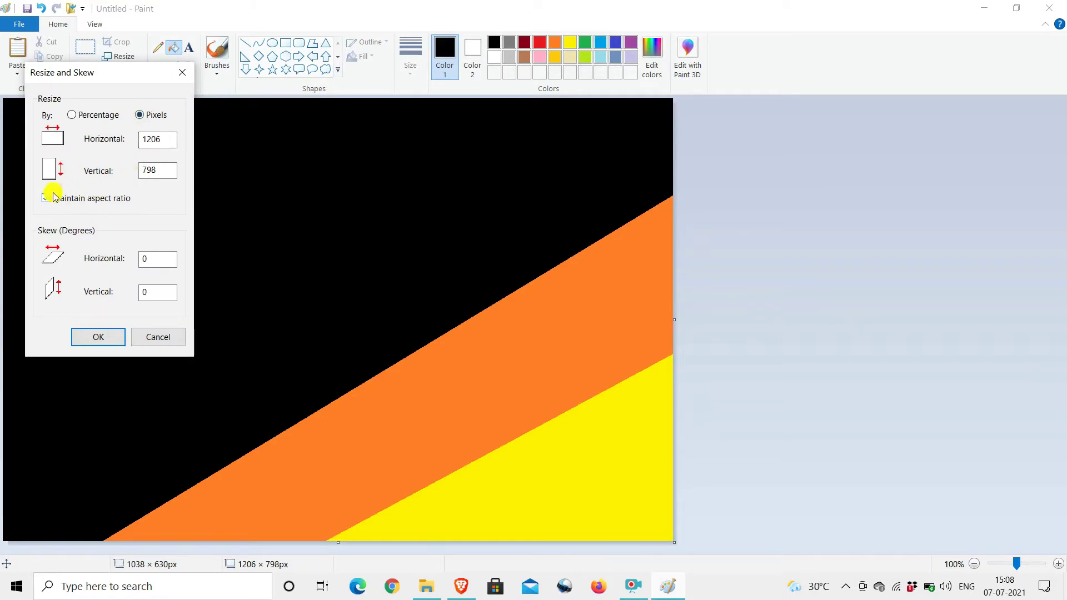
left_click(167, 137)
type("1")
left_click(115, 337)
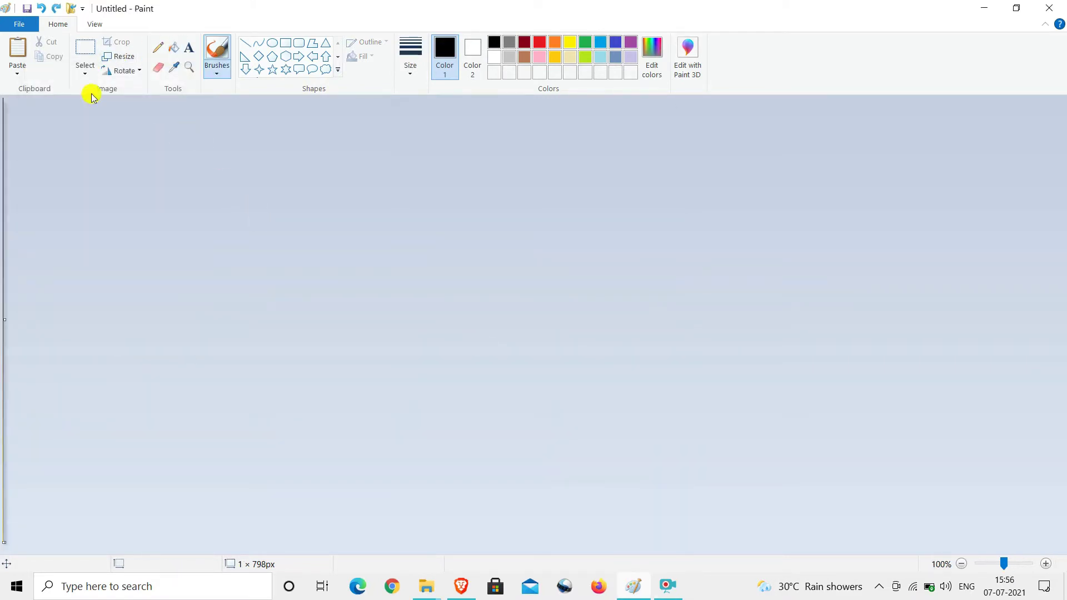
- Resize the one-pixel-wide image to 1206 pixels horizontally to stretch it into a gradient
left_click(121, 57)
left_click(139, 115)
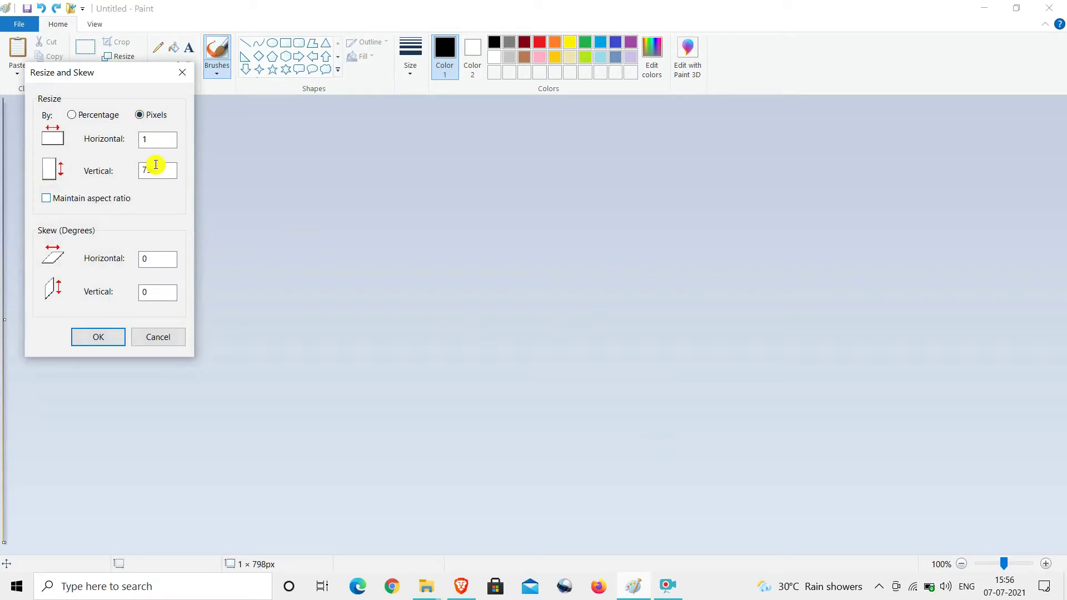
left_click(167, 138)
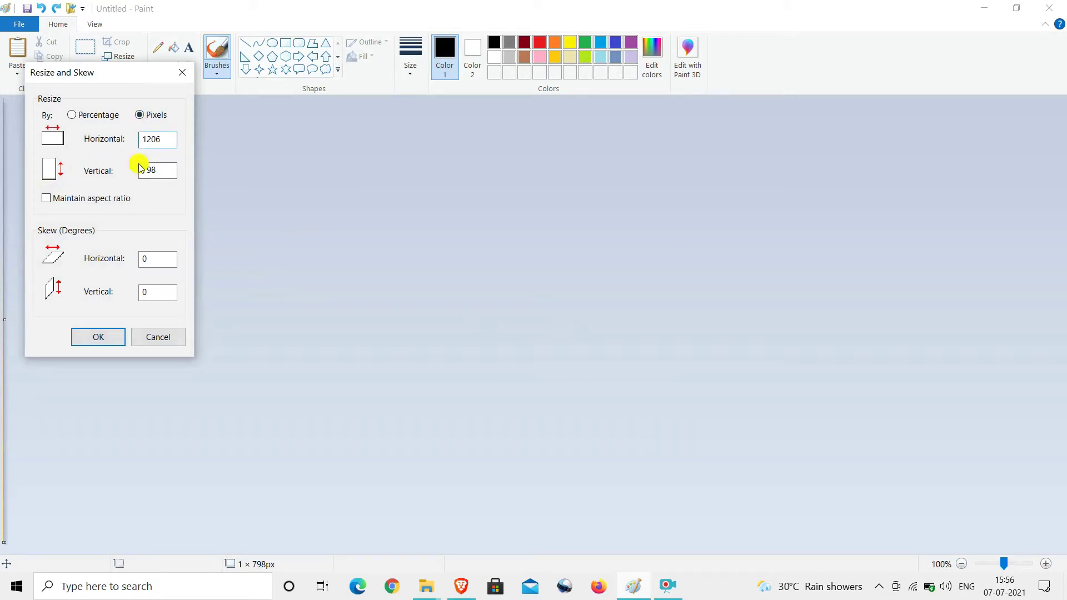
left_click(108, 341)
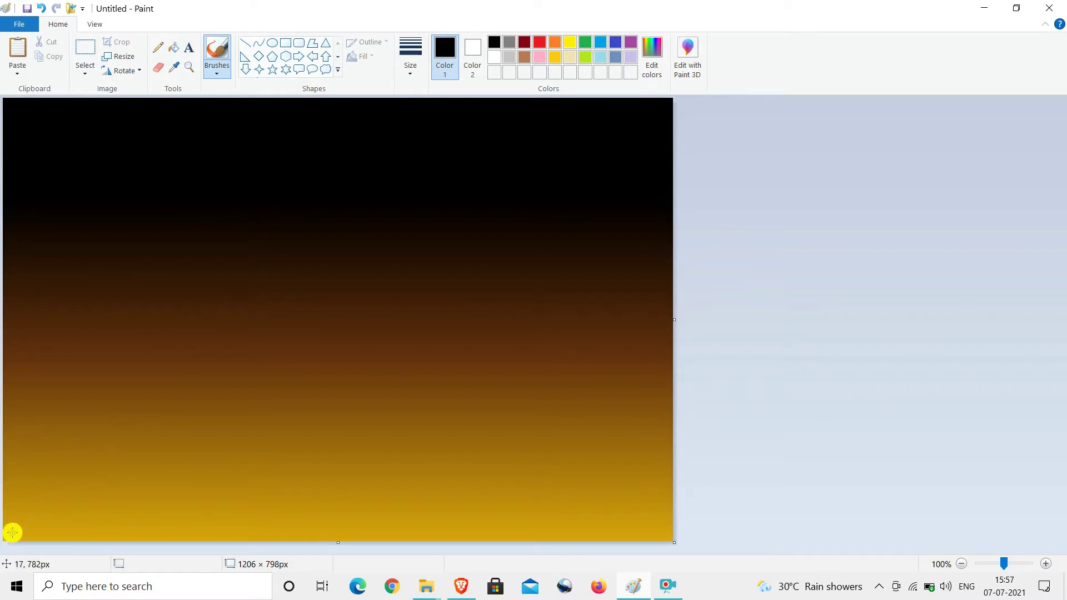
- Paint a black mountain outline with a central peak along the canvas's lower edge, and fill it in with the thickest brush
mouse_move(31, 533)
left_mouse_down()
mouse_move(252, 512)
mouse_move(342, 429)
mouse_move(435, 477)
mouse_move(650, 534)
left_mouse_up()
mouse_move(205, 519)
left_mouse_down()
mouse_move(273, 493)
mouse_move(140, 525)
mouse_move(2, 533)
left_mouse_up()
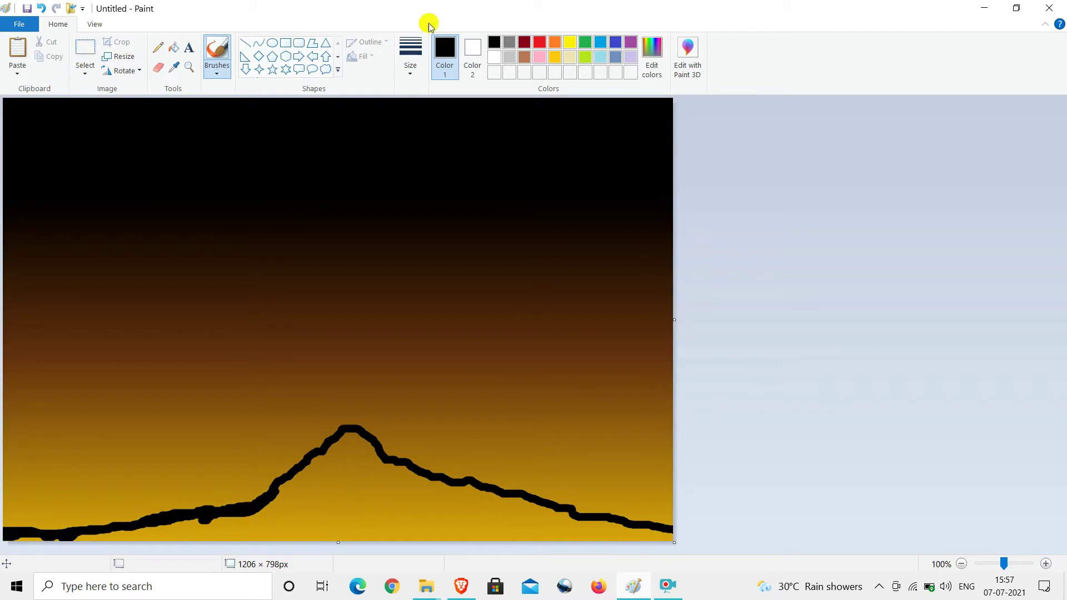
left_click(217, 72)
left_click(216, 105)
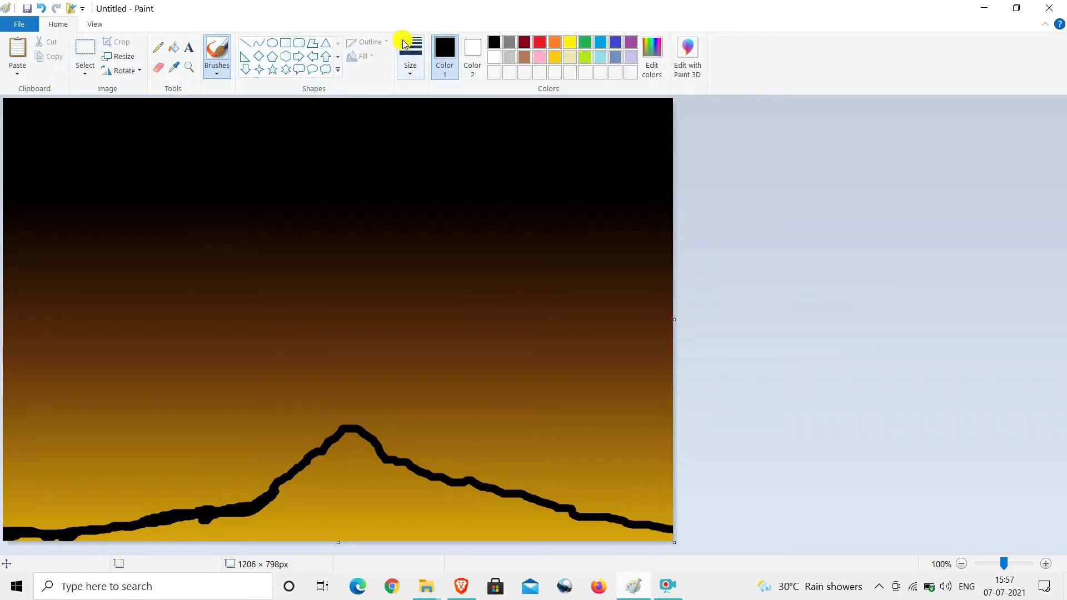
left_click(410, 53)
left_click(443, 181)
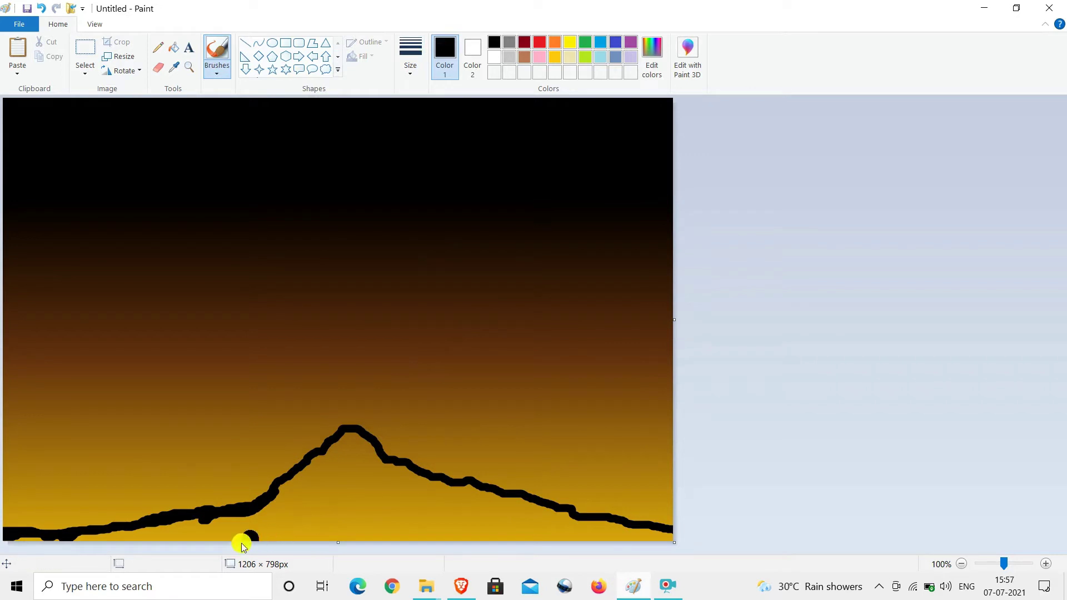
mouse_move(44, 539)
left_mouse_down()
mouse_move(245, 534)
mouse_move(203, 534)
mouse_move(230, 518)
mouse_move(235, 547)
left_mouse_up()
mouse_move(287, 493)
left_mouse_down()
mouse_move(349, 447)
mouse_move(351, 429)
mouse_move(340, 457)
mouse_move(358, 443)
mouse_move(429, 485)
mouse_move(666, 533)
mouse_move(427, 516)
mouse_move(284, 531)
mouse_move(570, 530)
mouse_move(391, 538)
mouse_move(439, 536)
mouse_move(395, 521)
mouse_move(526, 513)
mouse_move(285, 488)
mouse_move(336, 479)
mouse_move(302, 497)
mouse_move(375, 505)
mouse_move(378, 491)
mouse_move(356, 464)
mouse_move(382, 479)
mouse_move(356, 478)
mouse_move(423, 497)
mouse_move(392, 473)
mouse_move(452, 495)
mouse_move(439, 520)
mouse_move(425, 522)
mouse_move(307, 498)
mouse_move(489, 479)
mouse_move(674, 534)
left_mouse_up()
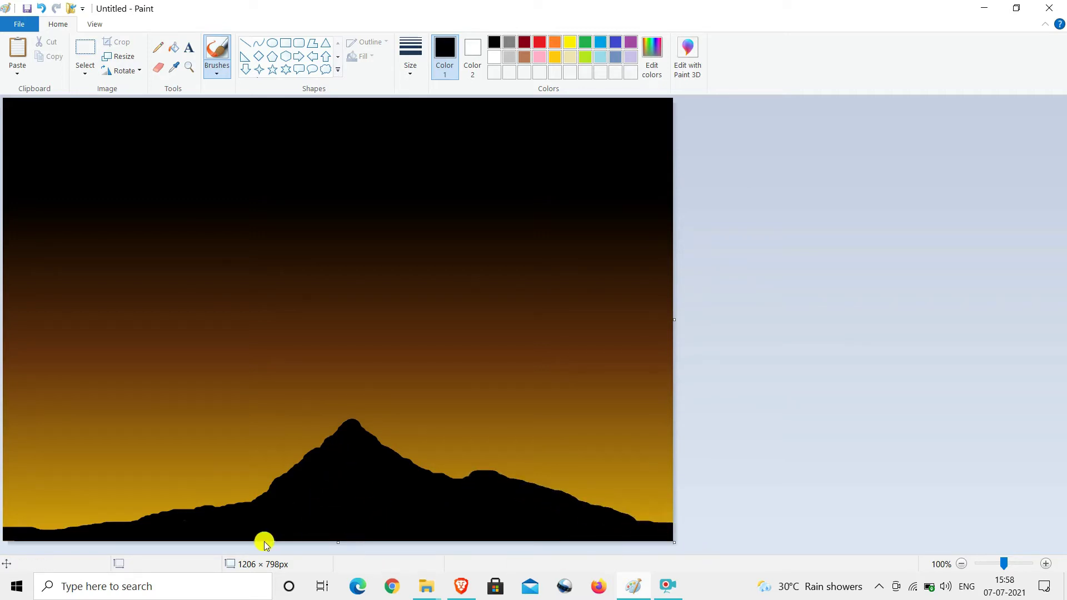
- Select the entire picture and squash it vertically from its lower edge to about 1206 × 446 px
left_click(85, 49)
left_click(85, 73)
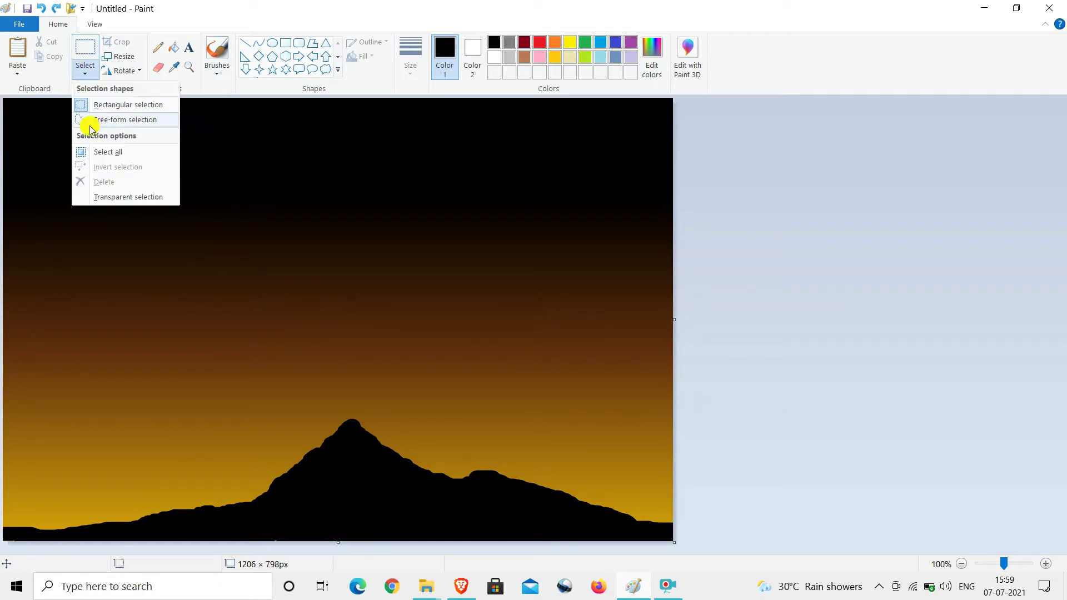
left_click(104, 152)
left_click_drag(339, 541, 340, 345)
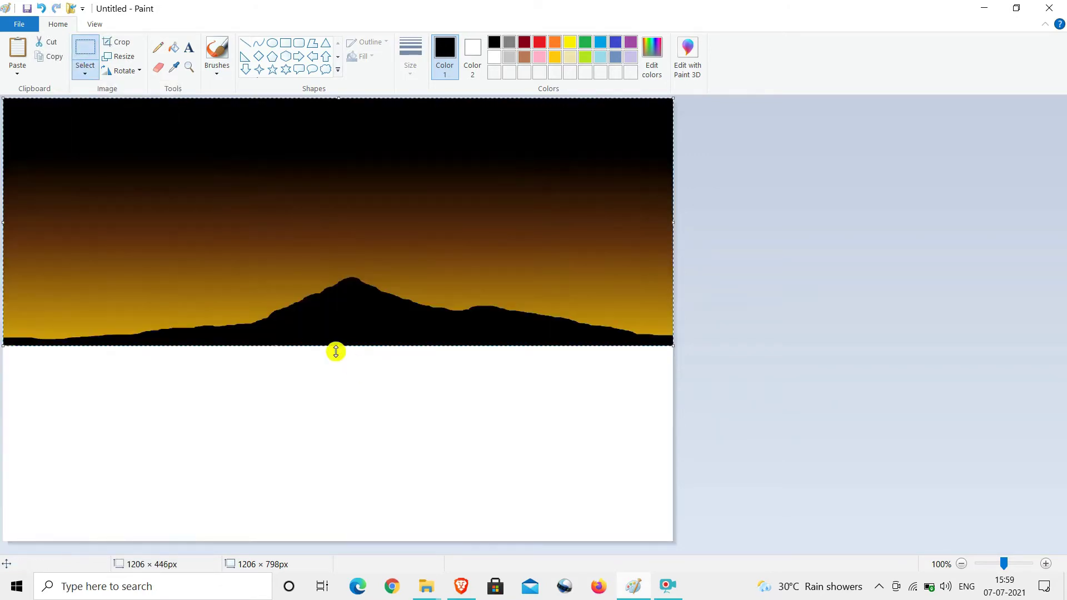
- Place a vertically flipped copy of the squashed landscape below the original as its reflection
right_click(270, 198)
right_click(309, 222)
right_click(336, 261)
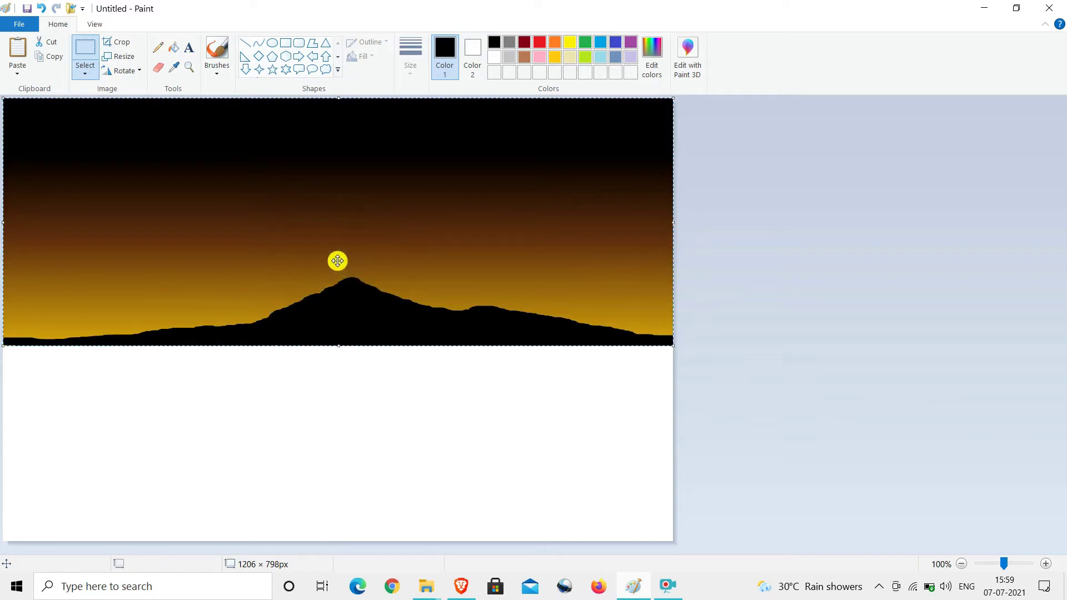
mouse_move(414, 378)
left_click(473, 419)
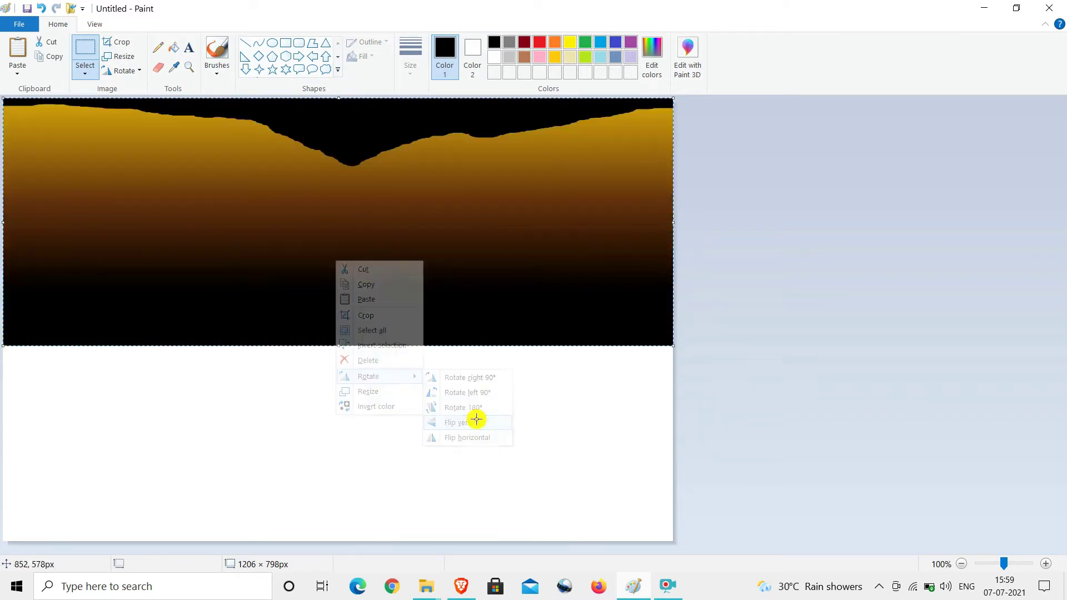
left_click_drag(354, 292, 357, 442)
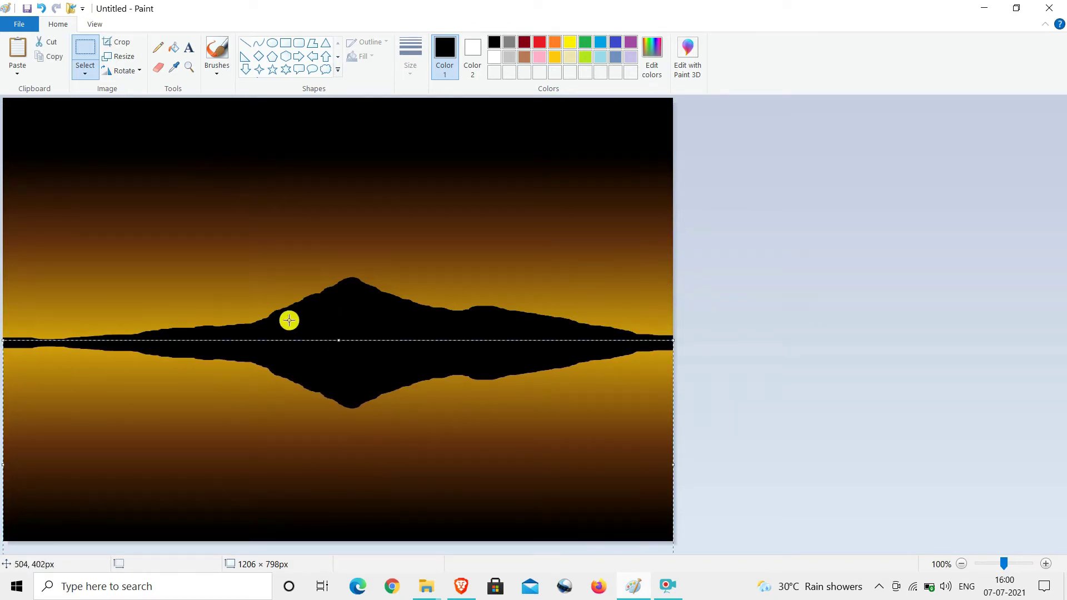
left_click(170, 290)
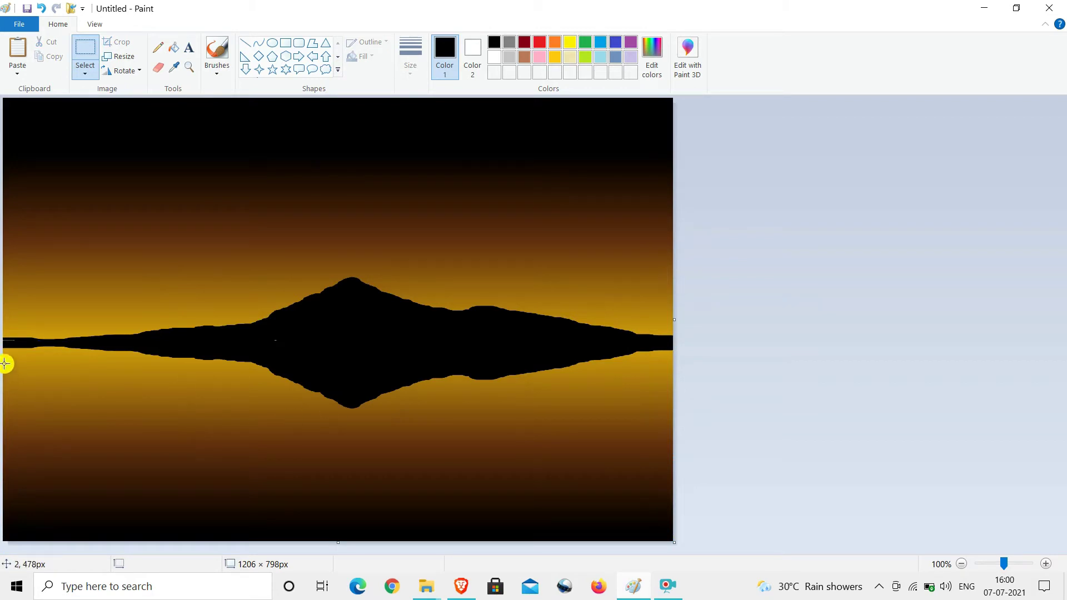
- Draw a gray line of the thinnest size across the full waterline, and cover the small speck on the mountain with black
left_click(245, 43)
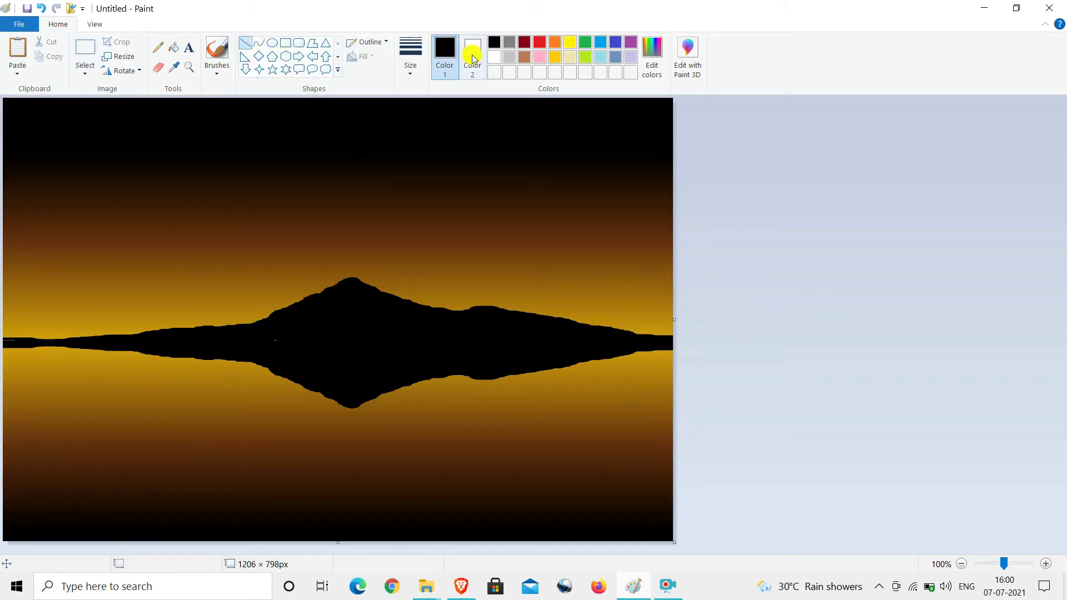
left_click(509, 41)
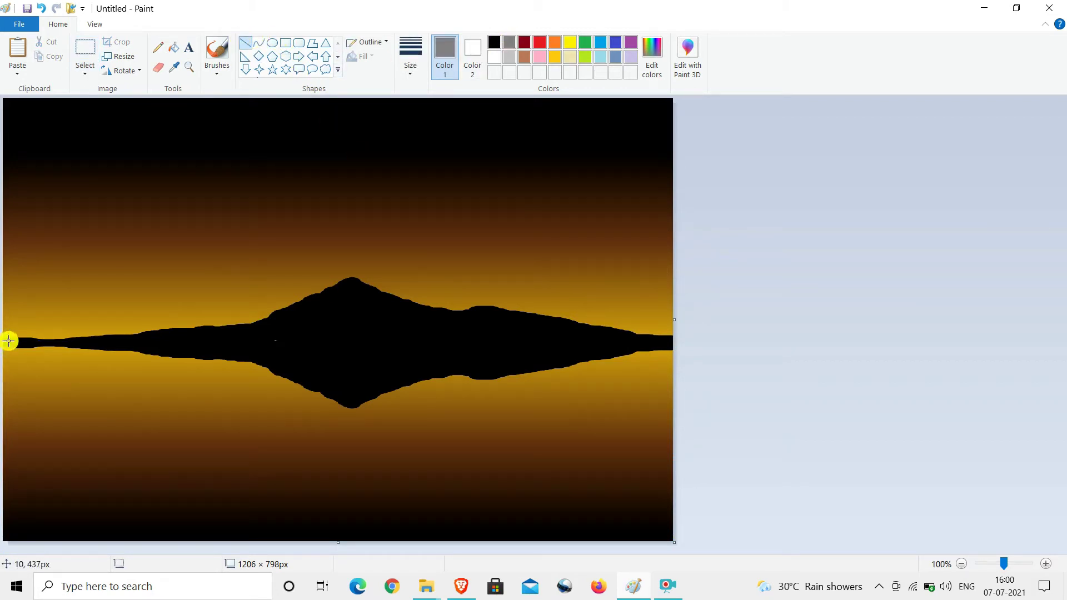
left_click_drag(3, 343, 678, 342)
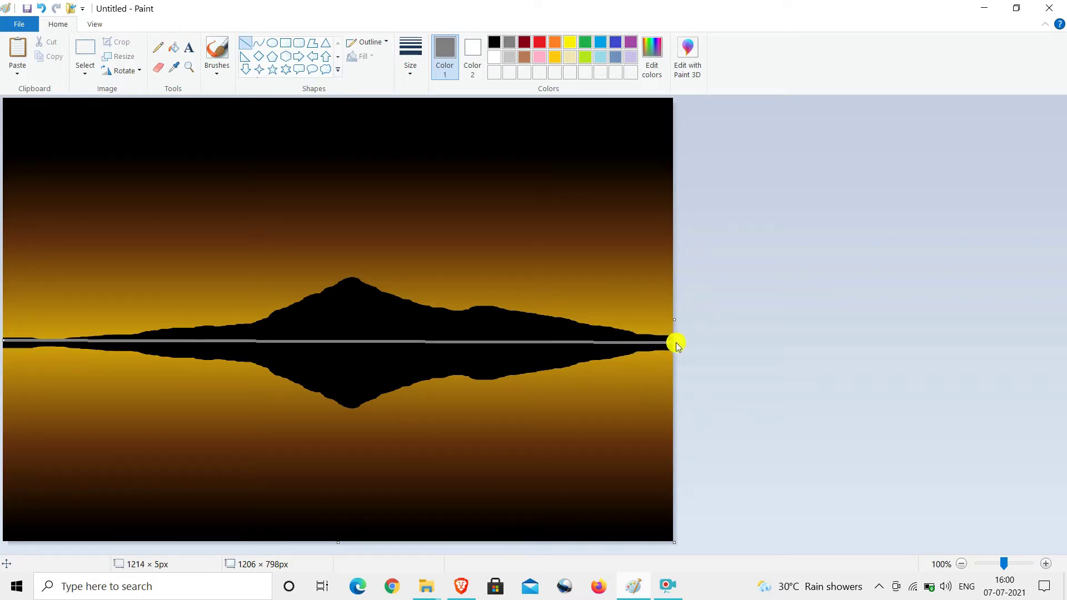
left_click(410, 68)
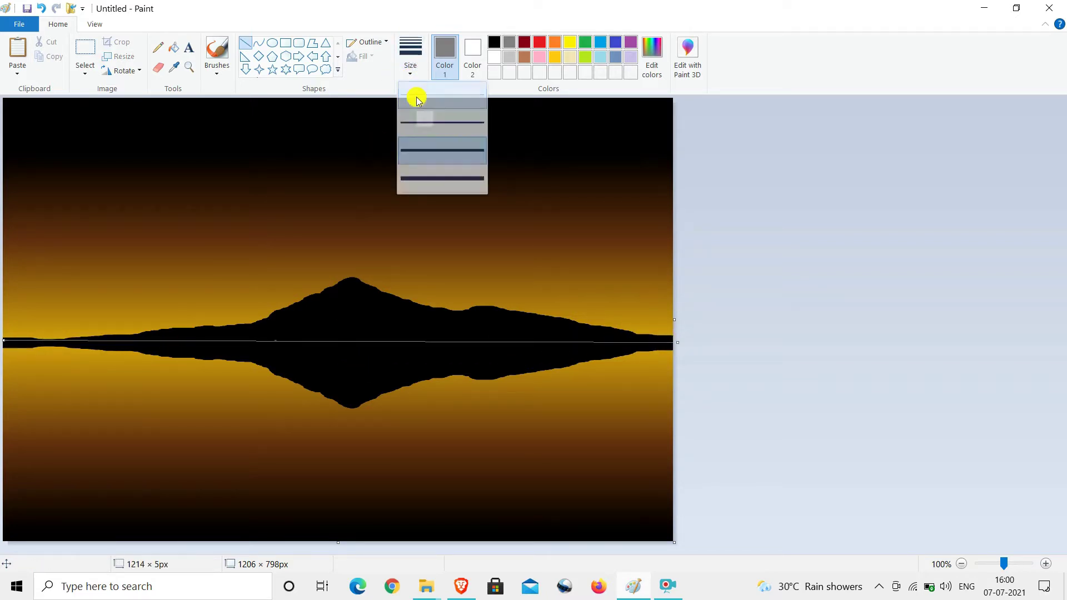
left_click(418, 99)
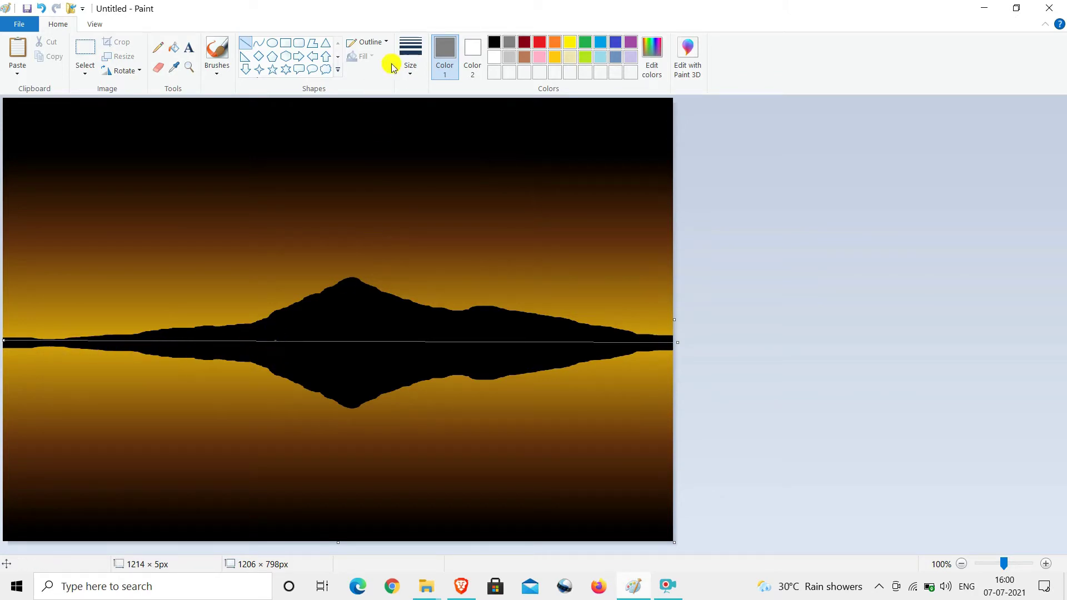
left_click(216, 53)
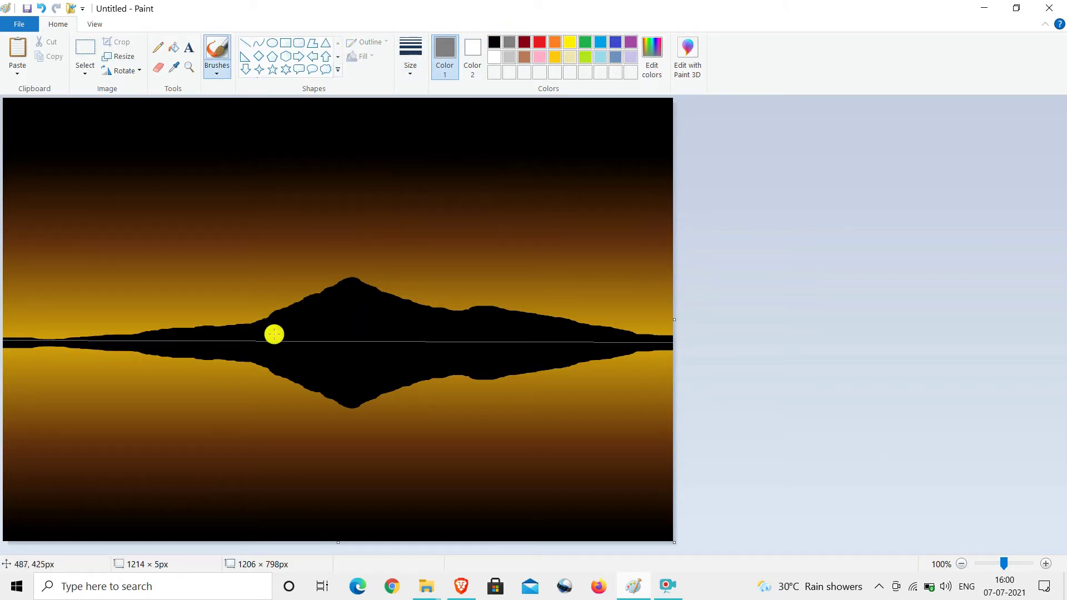
left_click(417, 358)
- Draw a solid white circle about 156 × 157 px and move it into the dark upper sky, left of the mountain peak
left_click(272, 43)
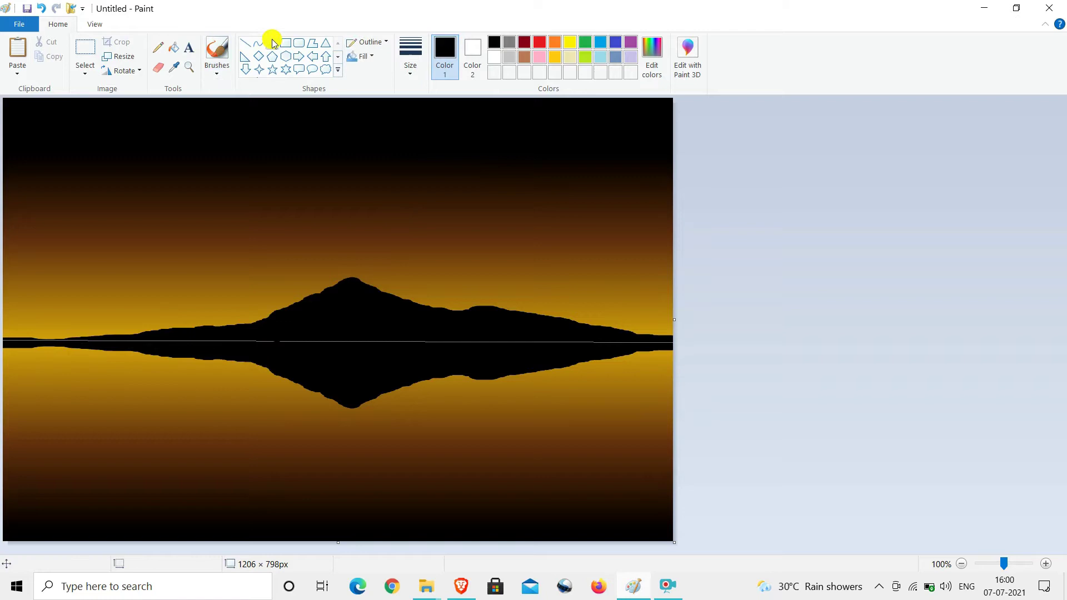
left_click(364, 56)
left_click(364, 56)
left_click(364, 56)
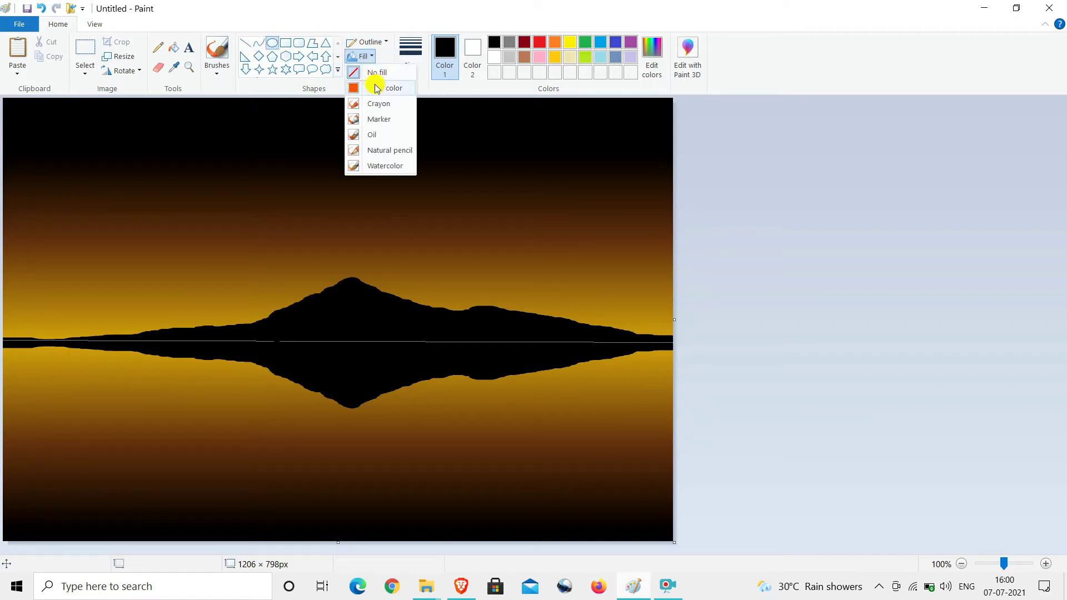
left_click(378, 88)
left_click(494, 57)
left_click_drag(288, 133, 374, 221)
left_click_drag(336, 185, 264, 158)
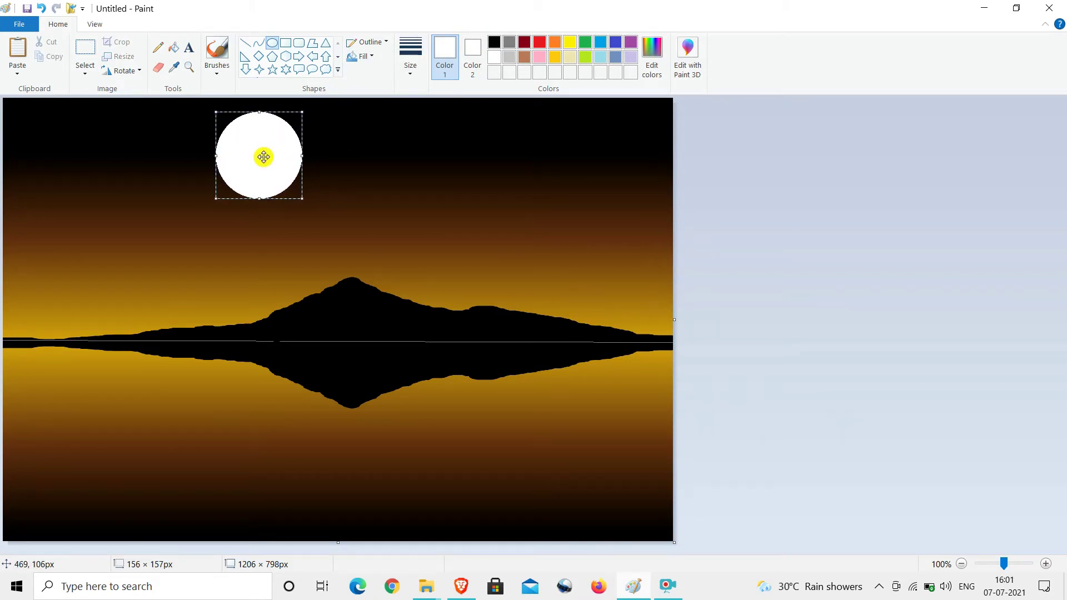
- Set Color 1 to black, try a second ellipse about 136 × 105 px beside the moon, and undo that ellipse
left_click(494, 42)
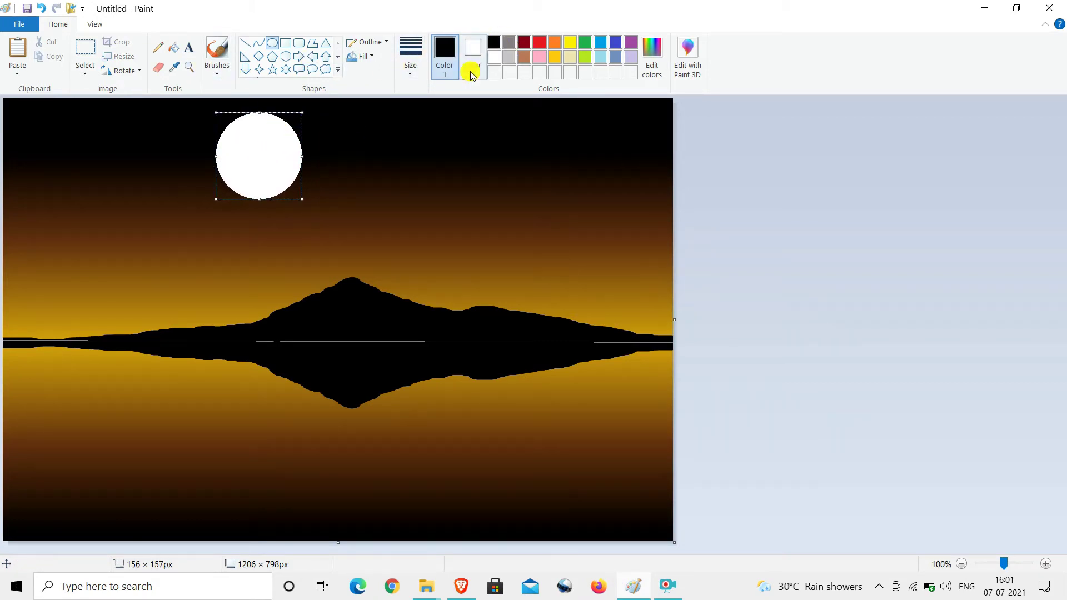
left_click_drag(313, 110, 389, 168)
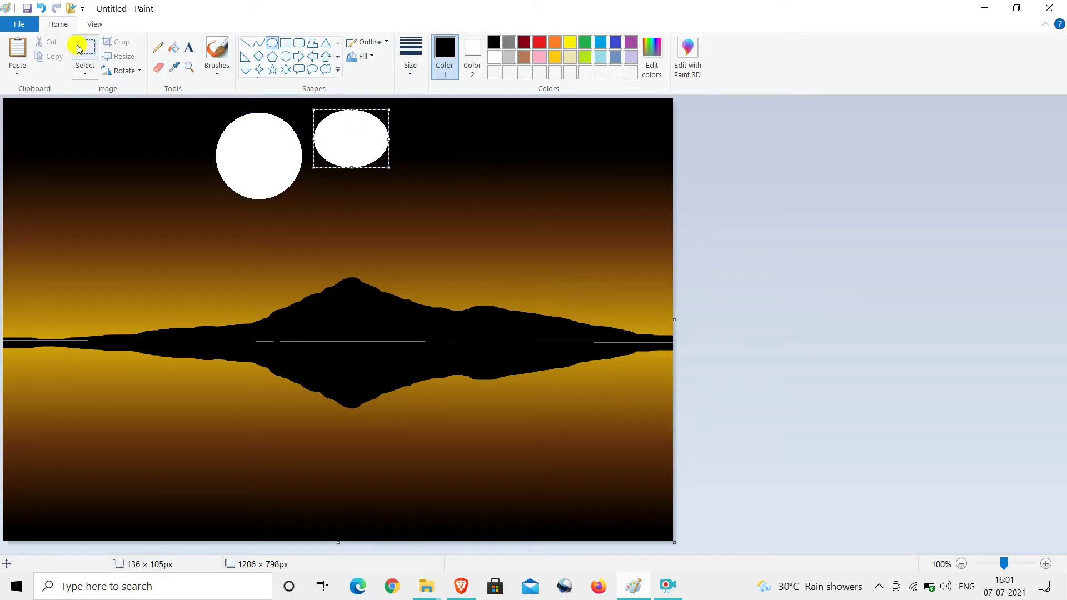
left_click(41, 8)
- Cover the upper part of the white moon with a solid black ellipse about 179 × 157 px to shape a crescent
left_click(485, 47)
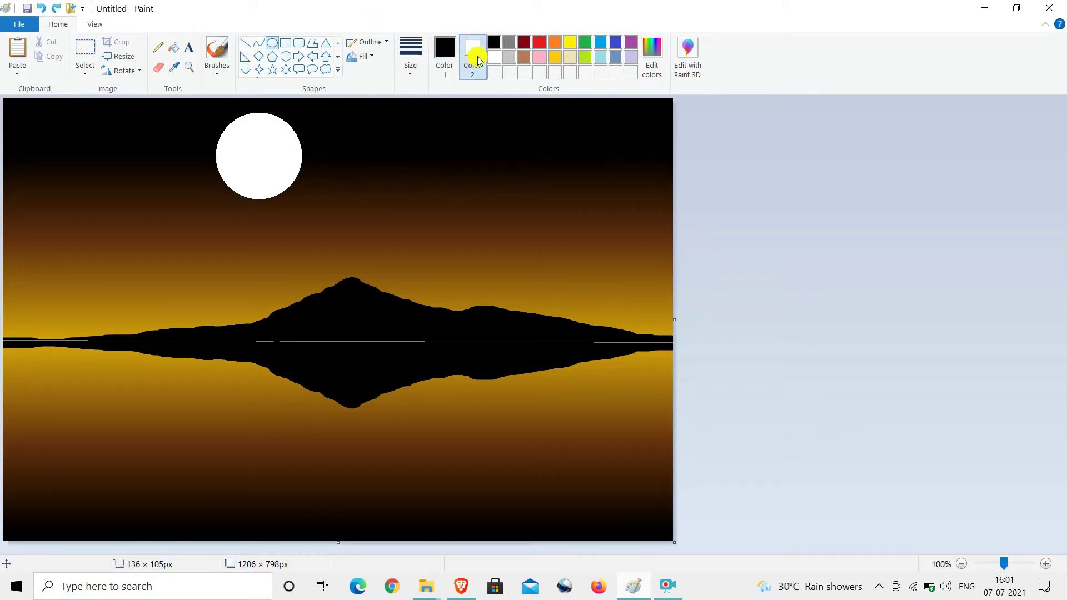
left_click(493, 42)
left_click_drag(329, 110, 417, 184)
mouse_move(354, 158)
left_mouse_down()
mouse_move(267, 153)
mouse_move(258, 167)
mouse_move(256, 152)
left_mouse_up()
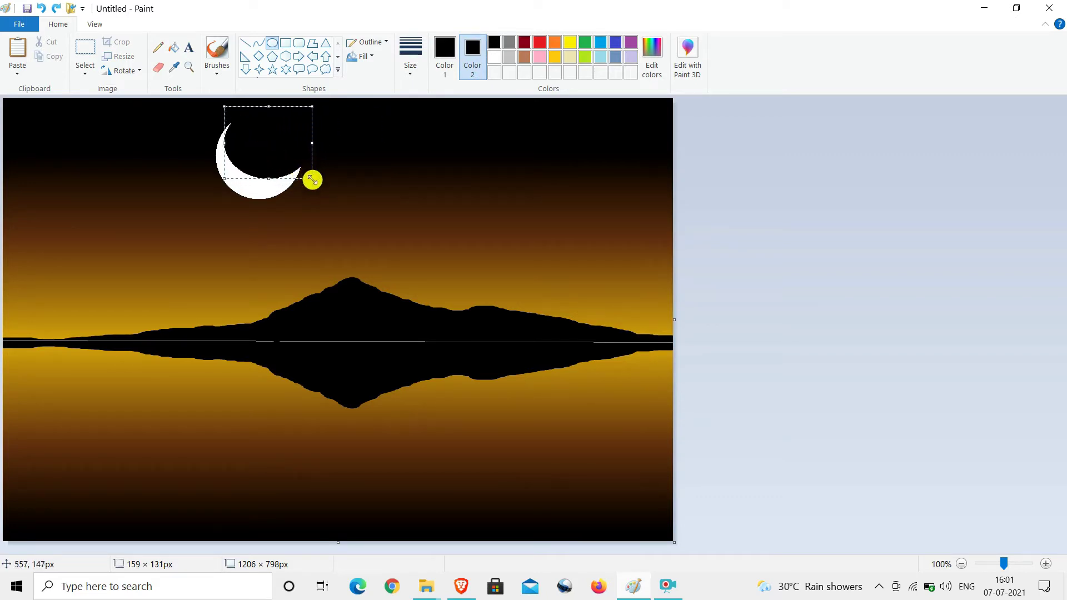
left_click_drag(312, 178, 322, 186)
left_click_drag(285, 145, 286, 149)
left_click_drag(274, 190, 276, 156)
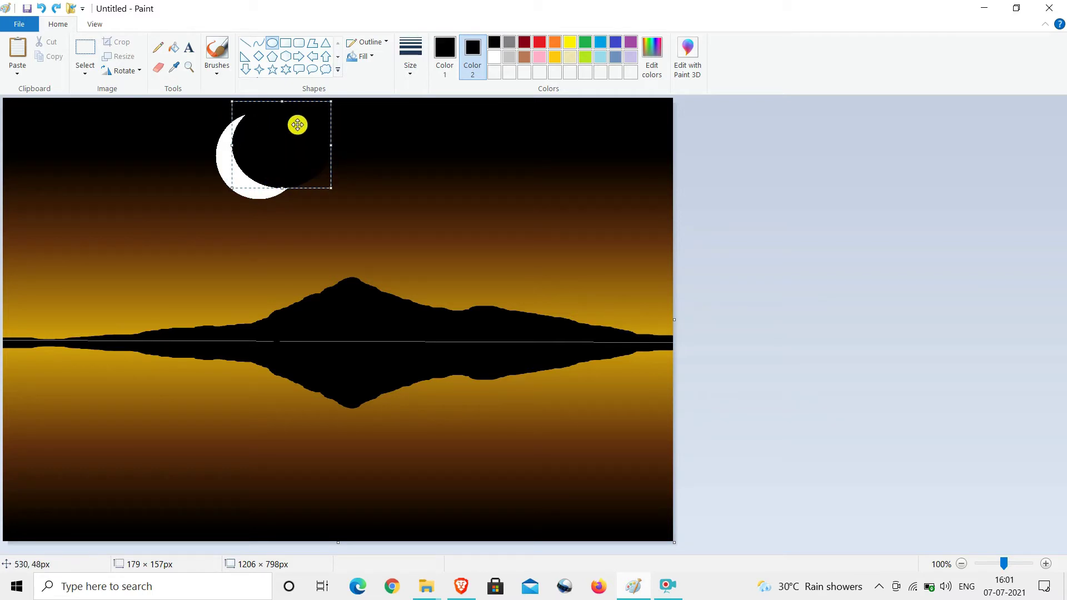
- Airbrush white speckles along the crescent moon's inner edge to soften it
left_click(391, 122)
left_click(216, 65)
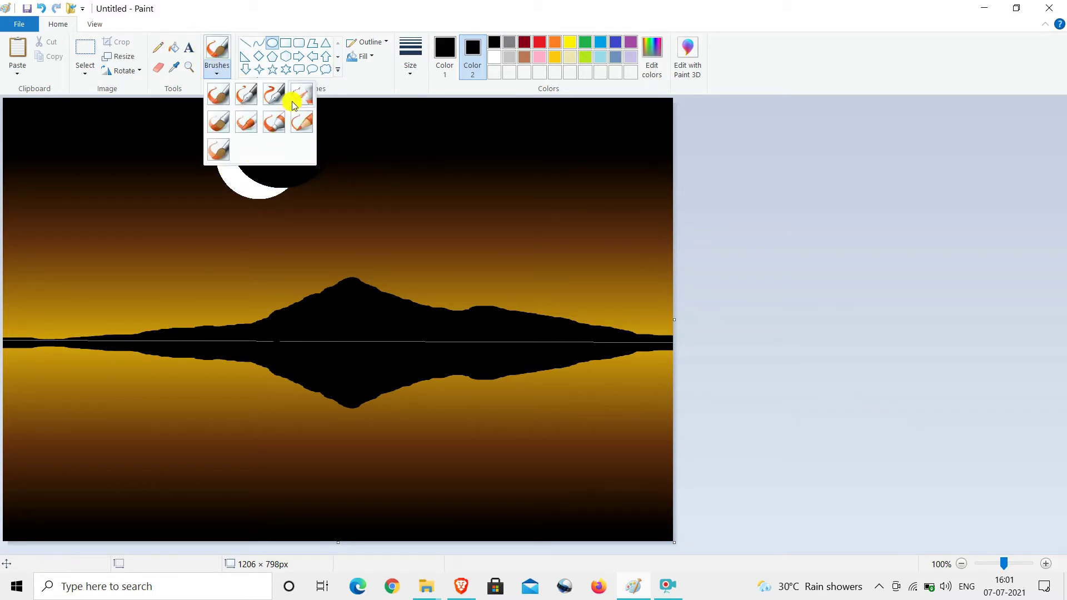
left_click(293, 92)
left_click(450, 57)
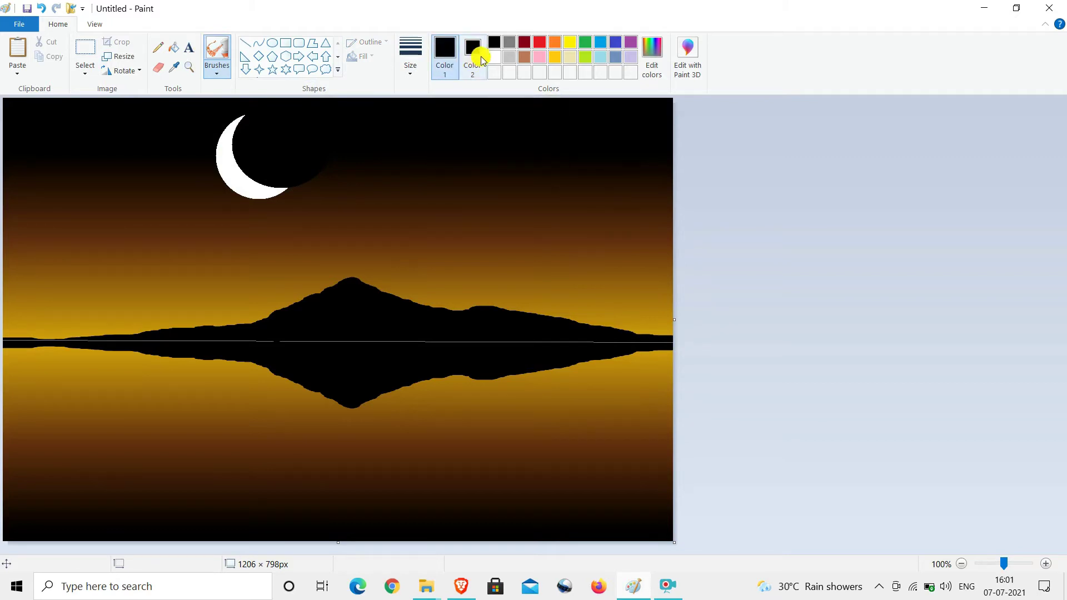
left_click(494, 57)
left_click(237, 139)
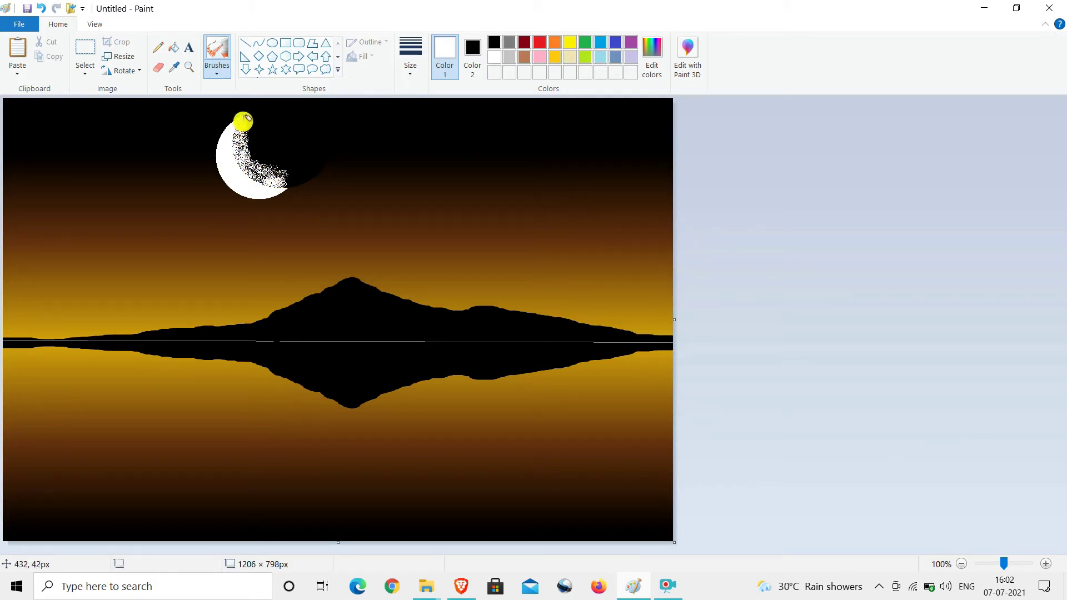
- Airbrush black and then white speckles over the inner side of the moon to blend light into shadow
left_click(494, 41)
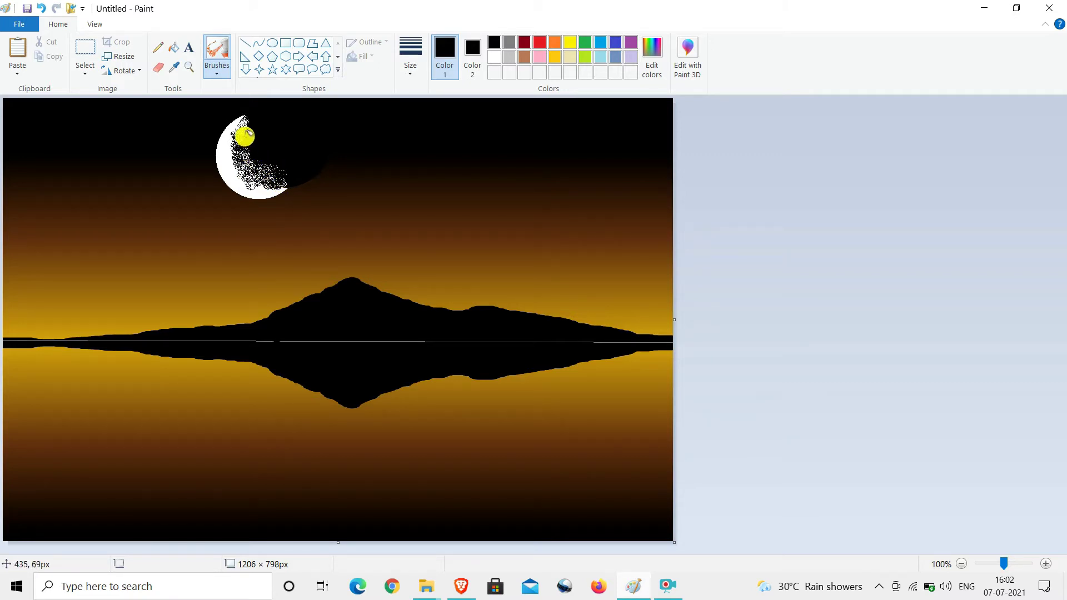
left_click_drag(243, 122, 233, 137)
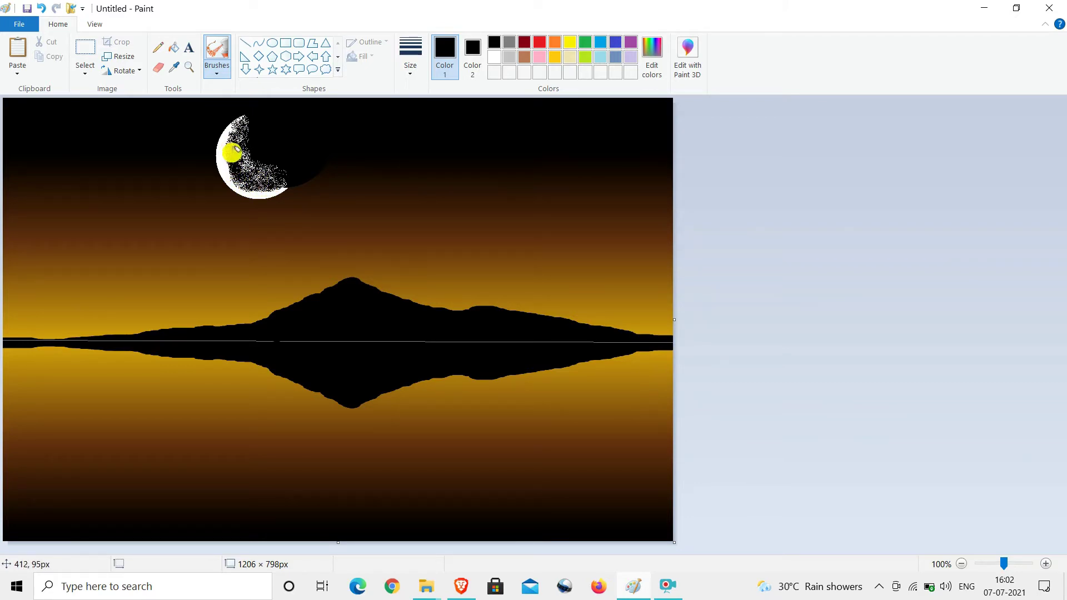
left_click(495, 57)
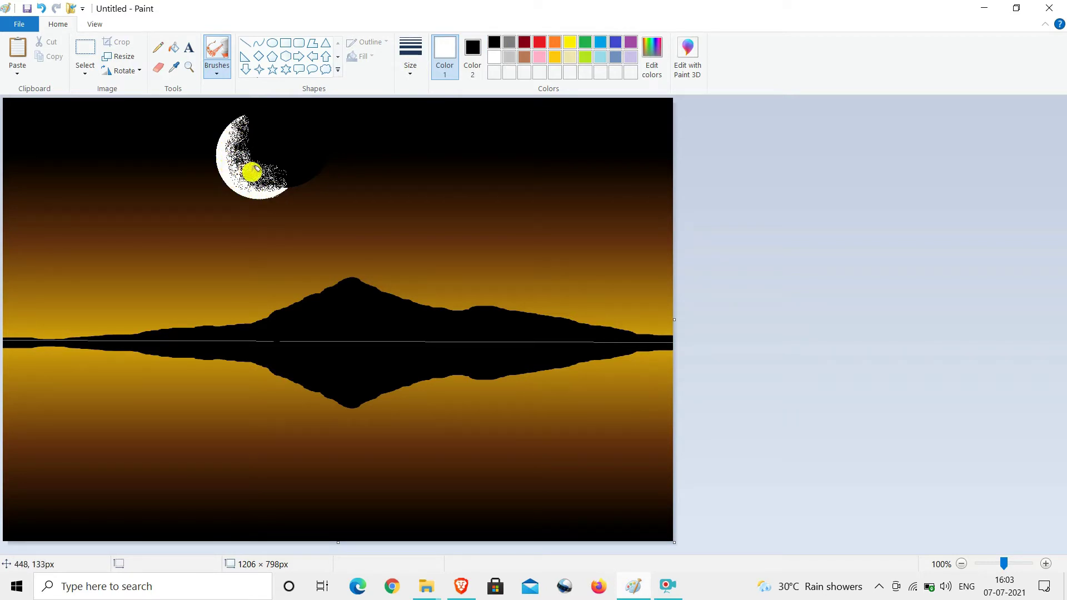
- Try gray airbrush speckles on the moon, undo them, and spray black over its shaded inner side instead
left_click(508, 41)
left_click_drag(262, 157, 225, 137)
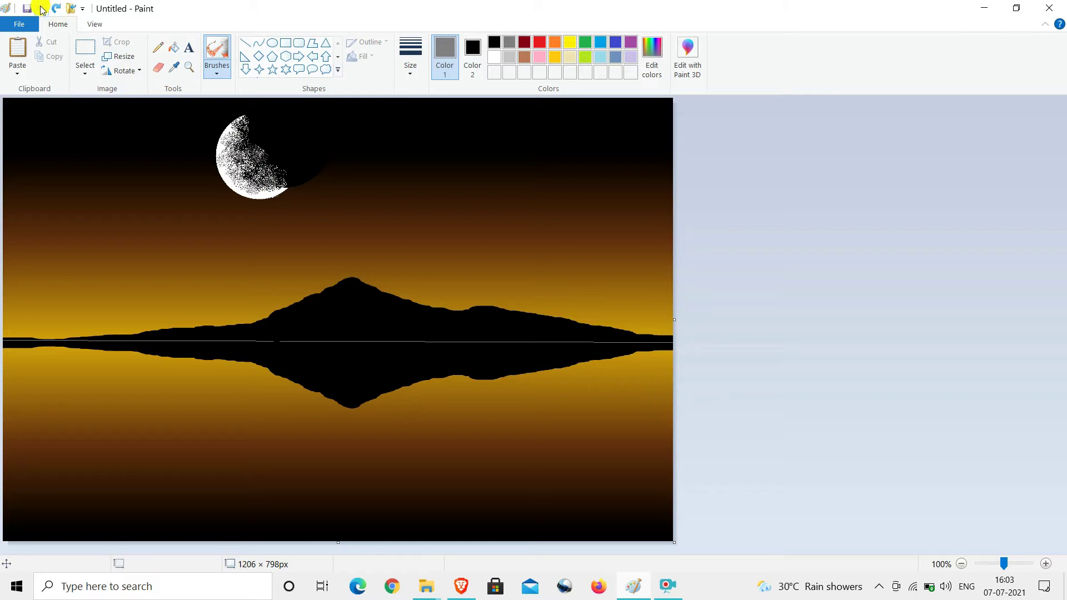
left_click(494, 42)
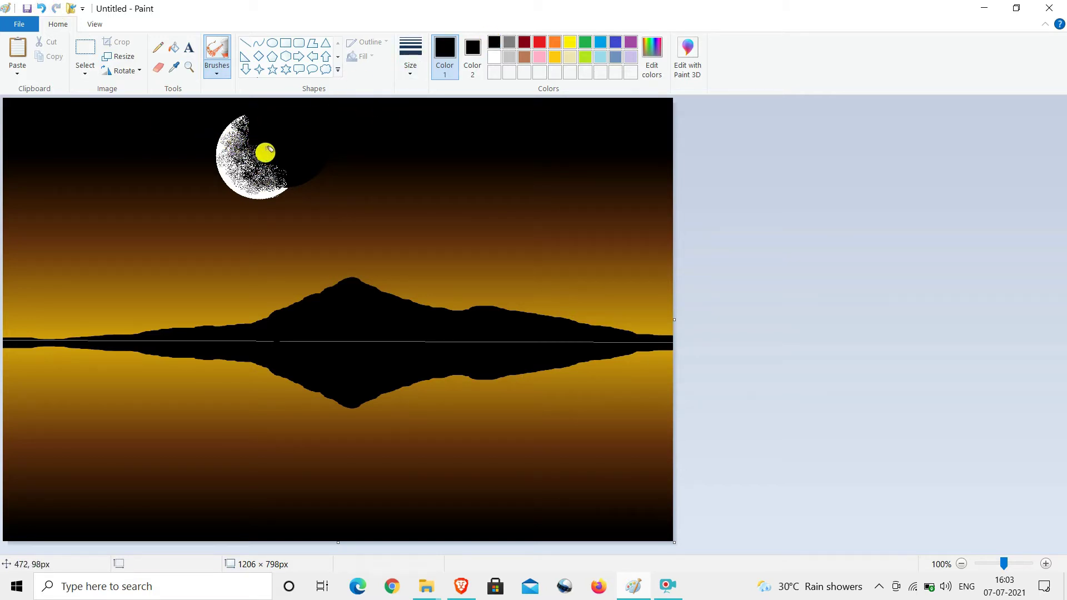
mouse_move(285, 168)
left_mouse_down()
mouse_move(260, 163)
mouse_move(275, 170)
mouse_move(260, 150)
mouse_move(281, 159)
mouse_move(262, 134)
left_mouse_up()
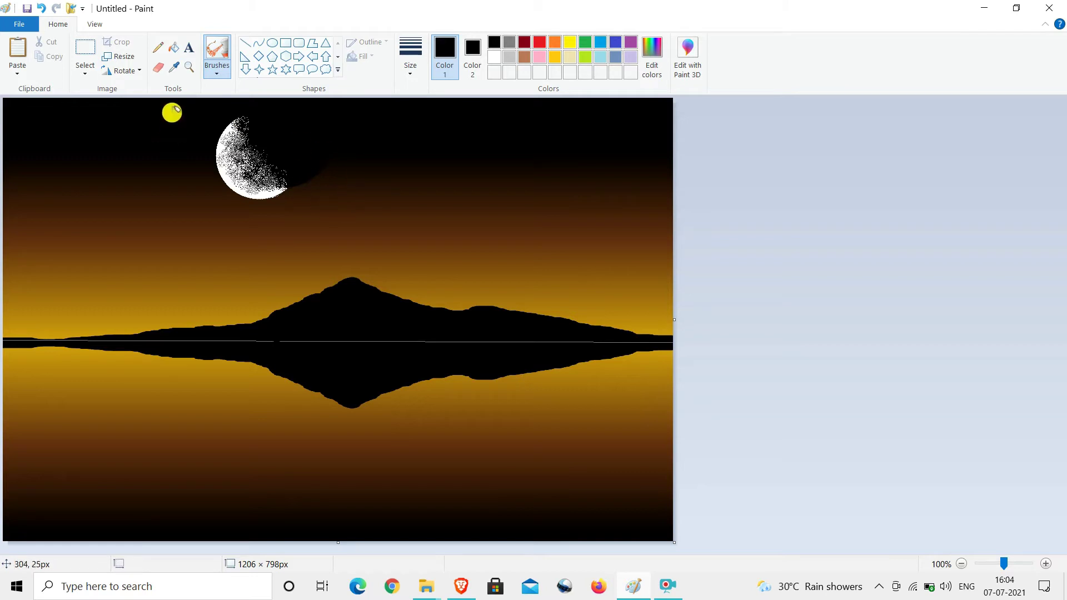
- Sample the dark brown of the sky beside the moon and airbrush it over the black ellipse's leftover edge
left_click(172, 67)
left_click(307, 186)
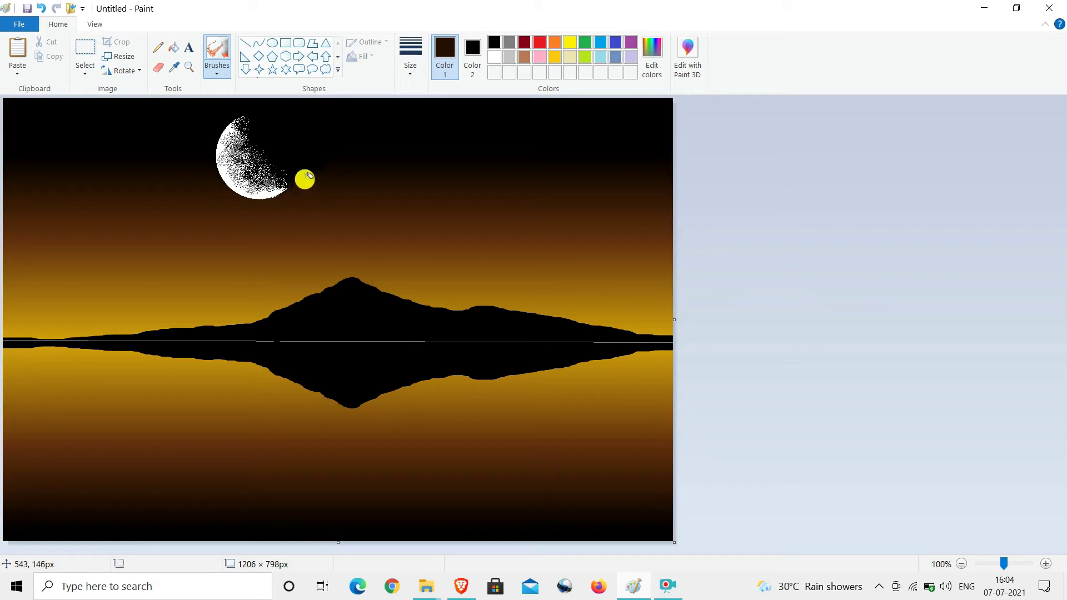
mouse_move(315, 171)
left_mouse_down()
mouse_move(294, 178)
mouse_move(319, 176)
left_mouse_up()
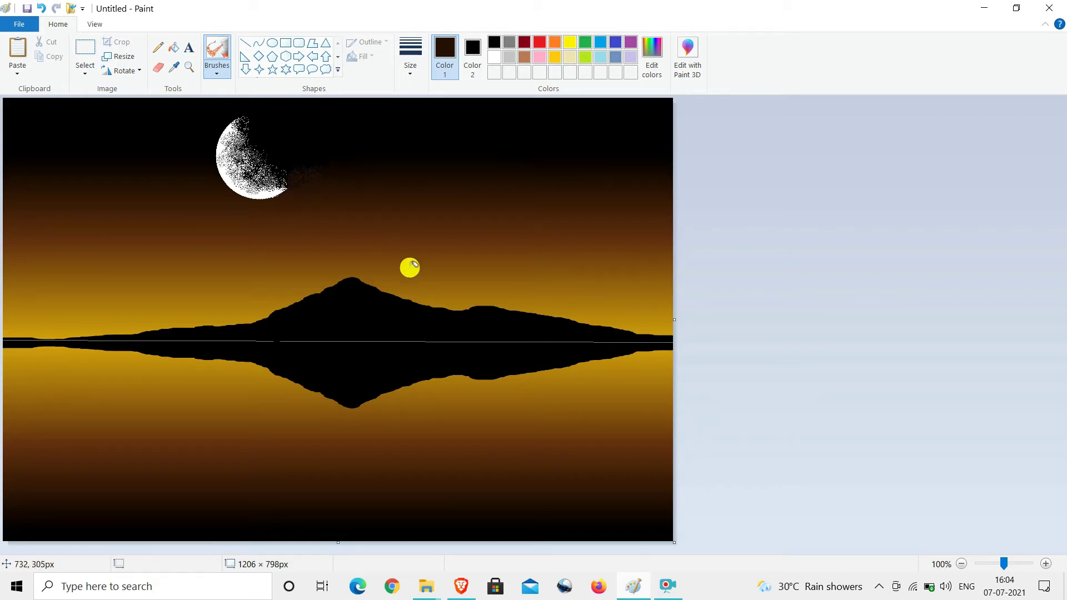
- Dot small white stars with the standard brush across the sky from the moon to the right edge
left_click(216, 73)
left_click(215, 90)
left_click(498, 56)
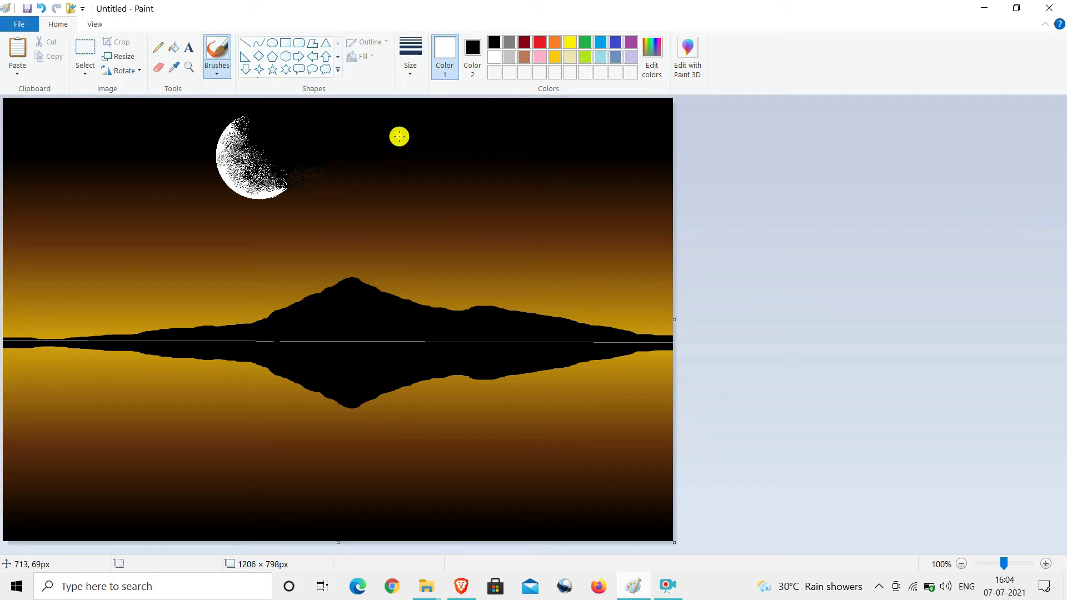
left_click(359, 125)
left_click(396, 134)
left_click(406, 118)
left_click(386, 109)
left_click(490, 117)
left_click(443, 100)
left_click(439, 124)
left_click(361, 167)
left_click(434, 163)
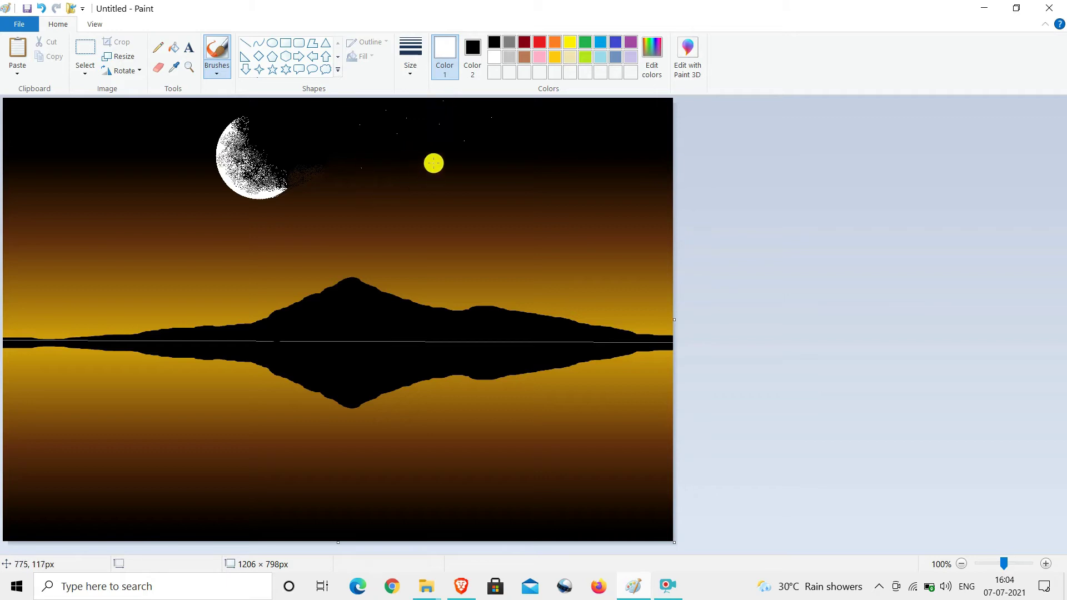
left_click(416, 152)
left_click(464, 141)
left_click(495, 151)
left_click(570, 147)
left_click(600, 119)
left_click(515, 111)
left_click(549, 110)
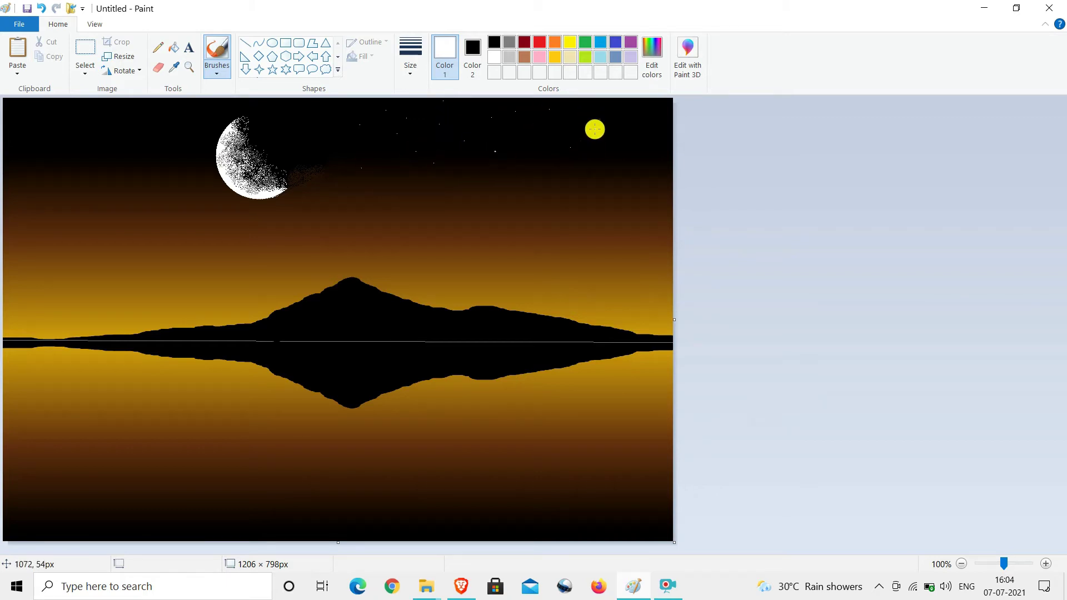
left_click(655, 137)
left_click(612, 144)
left_click(620, 177)
left_click(645, 176)
left_click(538, 195)
left_click(620, 209)
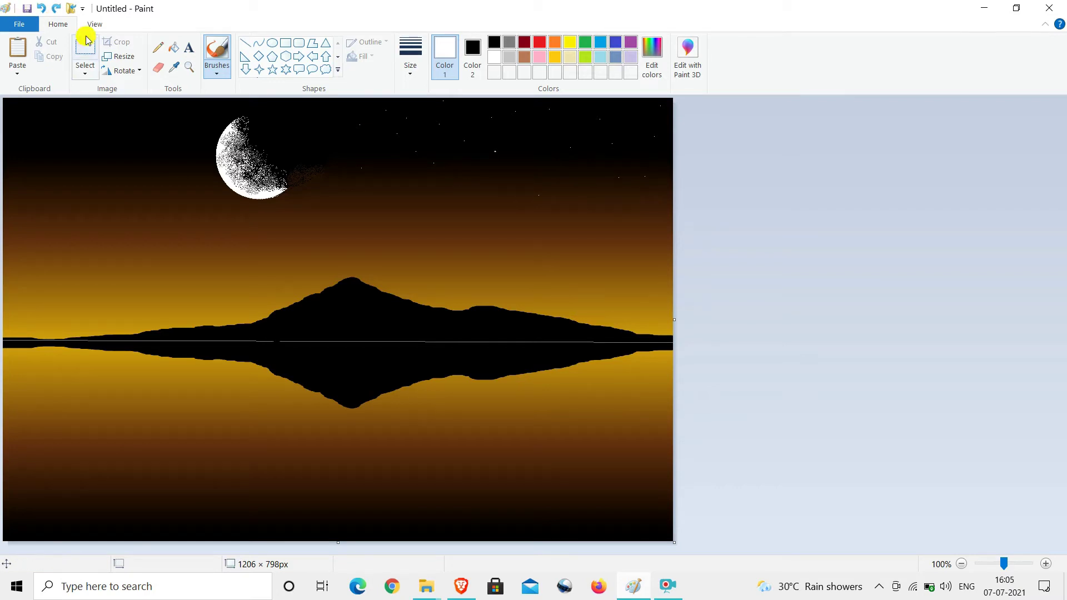
left_click(630, 221)
- Dot more small white stars across the sky left of and around the moon, plus a few near the upper-right corner
left_click(136, 123)
left_click(77, 118)
left_click(16, 116)
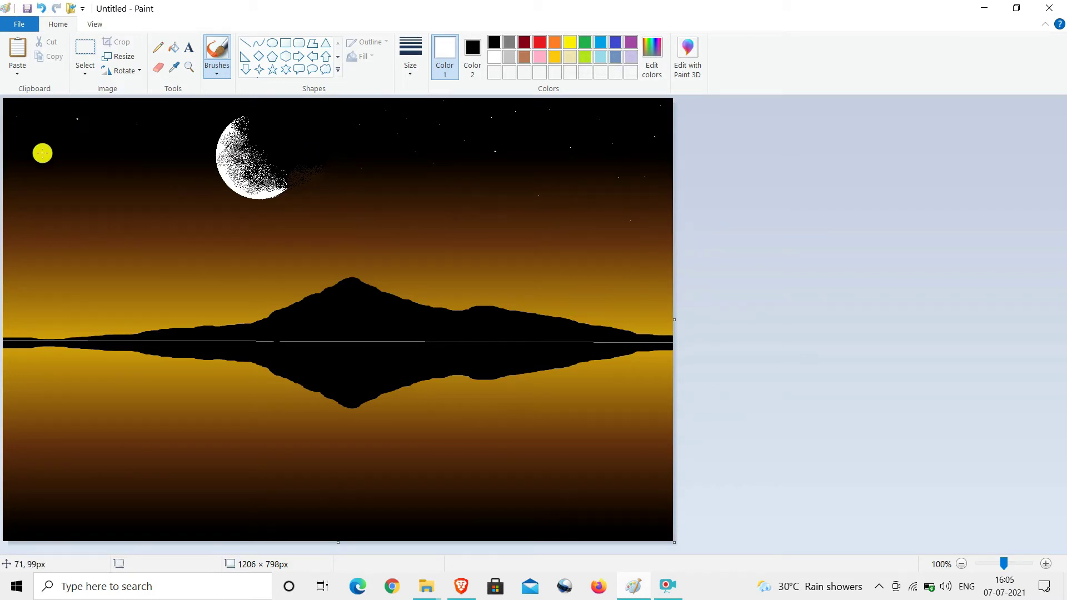
left_click(43, 153)
left_click(29, 168)
left_click(75, 187)
left_click(146, 179)
left_click(157, 148)
left_click(86, 148)
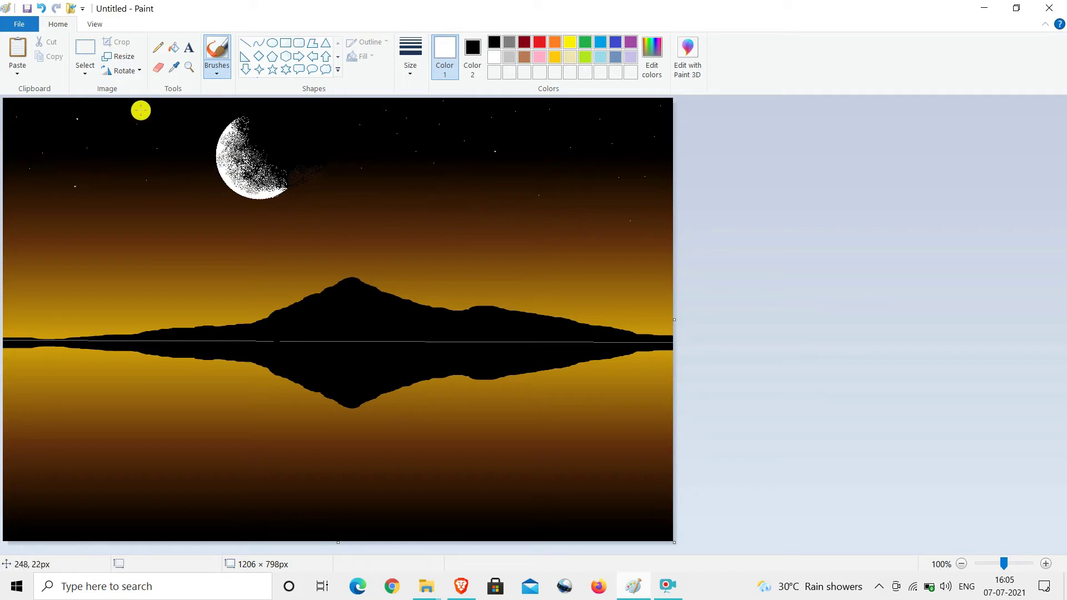
left_click(128, 104)
left_click(198, 119)
left_click(217, 116)
left_click(312, 166)
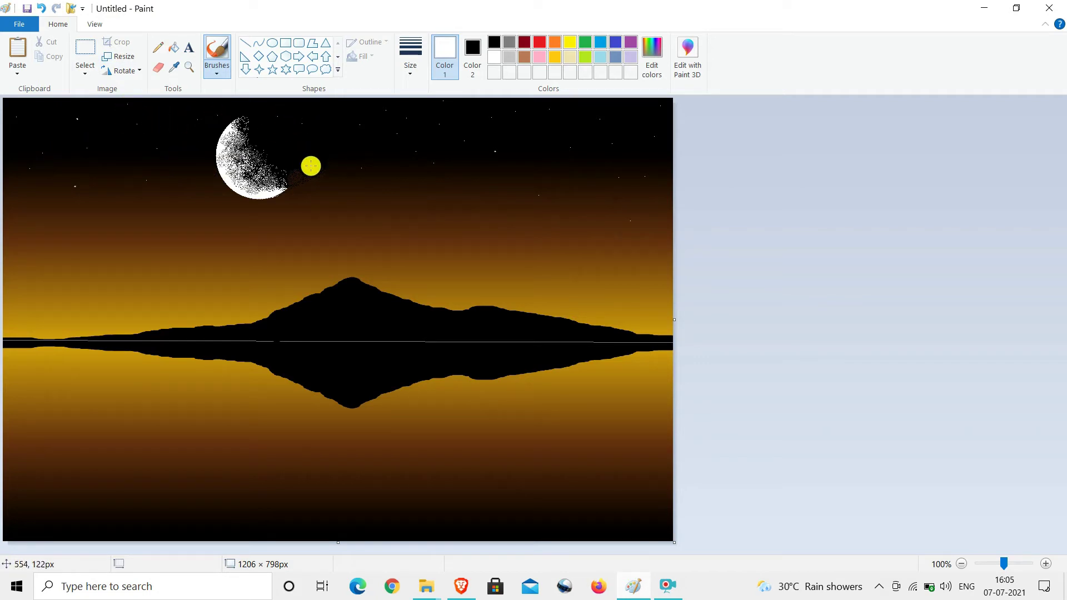
left_click(329, 107)
left_click(179, 208)
left_click(36, 214)
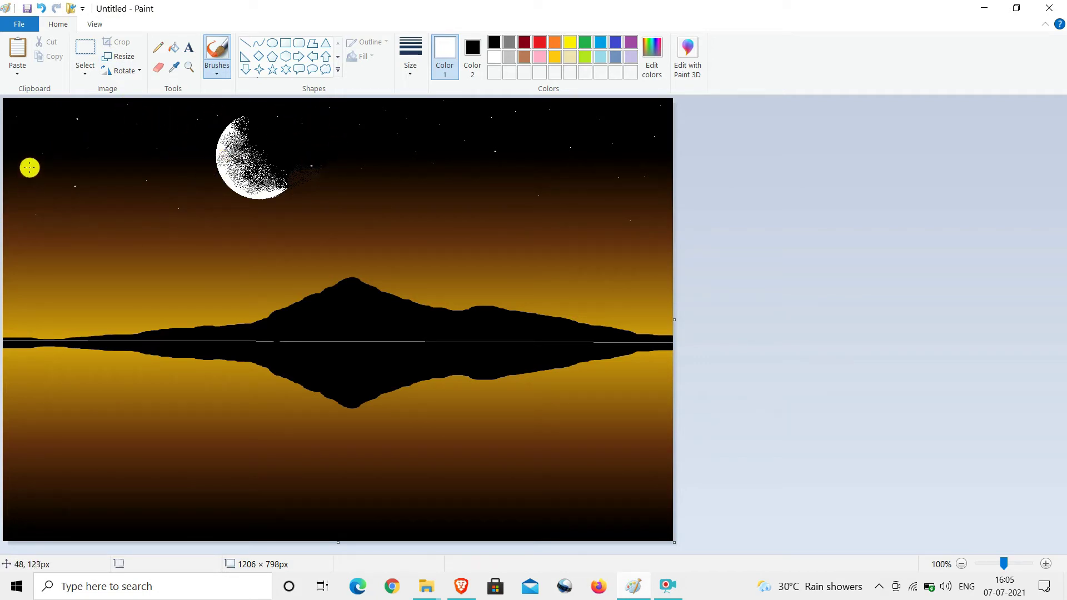
left_click(21, 140)
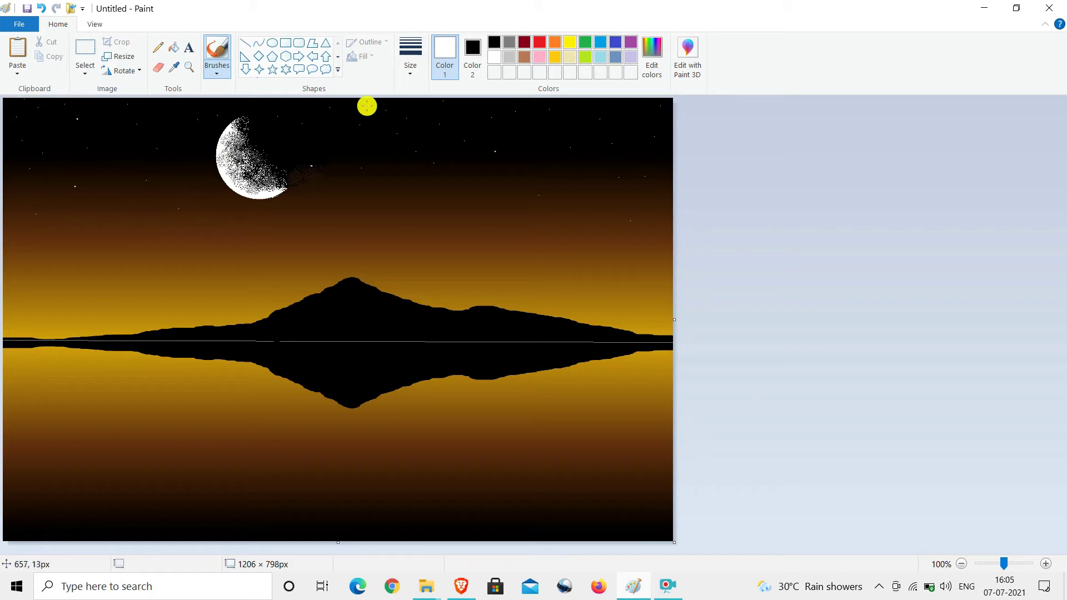
left_click(559, 135)
left_click(597, 109)
- Dot white star reflections across the dark lower water, and add two brighter stars in the sky on either side of the moon
left_click(642, 526)
left_click(590, 529)
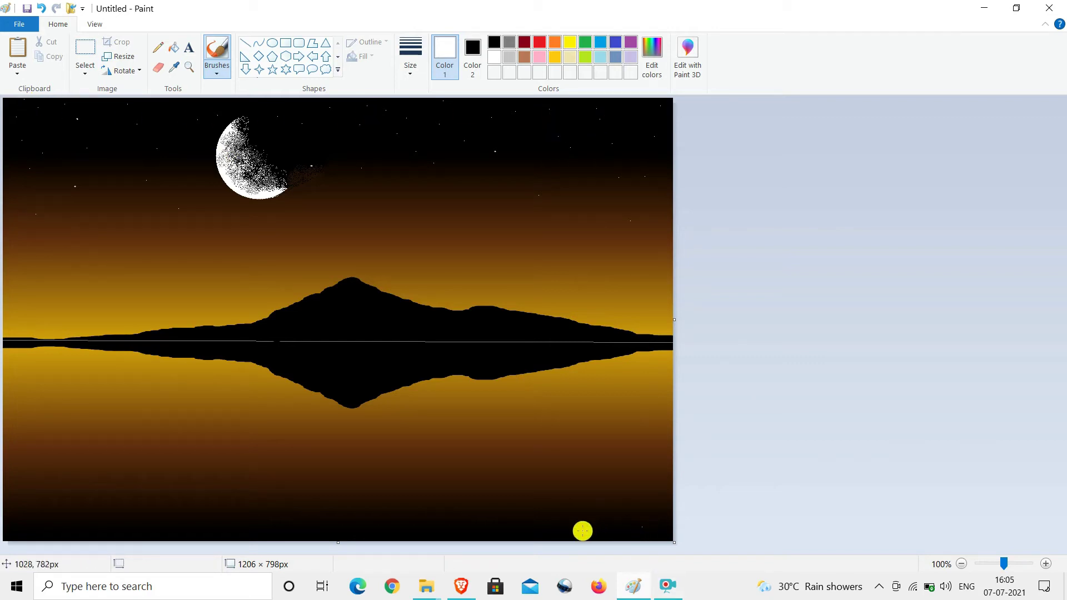
left_click(497, 526)
left_click(419, 509)
left_click(376, 530)
left_click(269, 518)
left_click(196, 528)
left_click(91, 490)
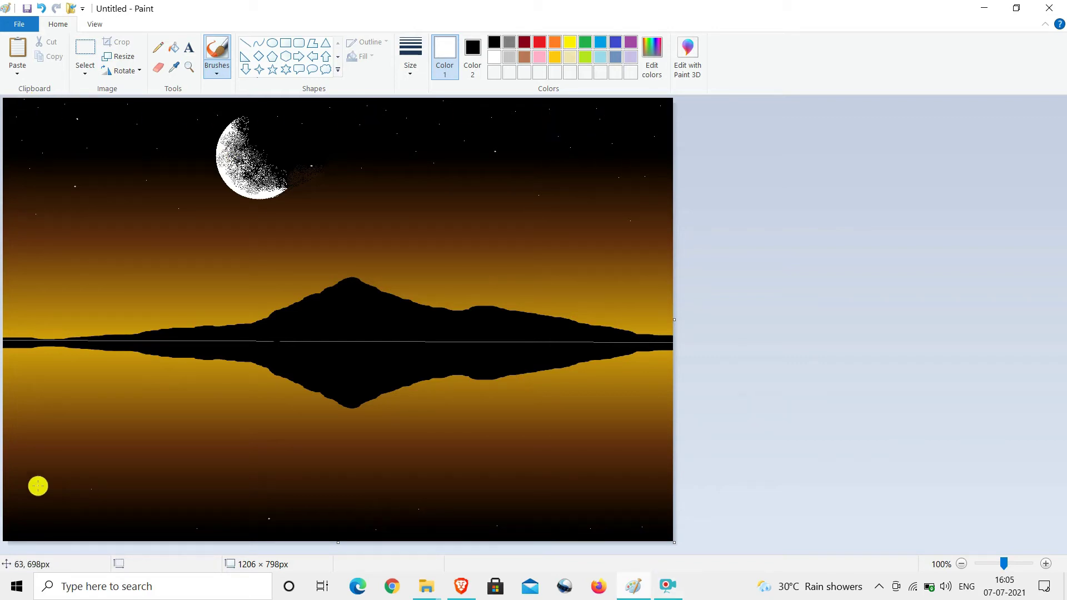
left_click(7, 449)
left_click(24, 439)
left_click(18, 479)
left_click(23, 508)
left_click(105, 454)
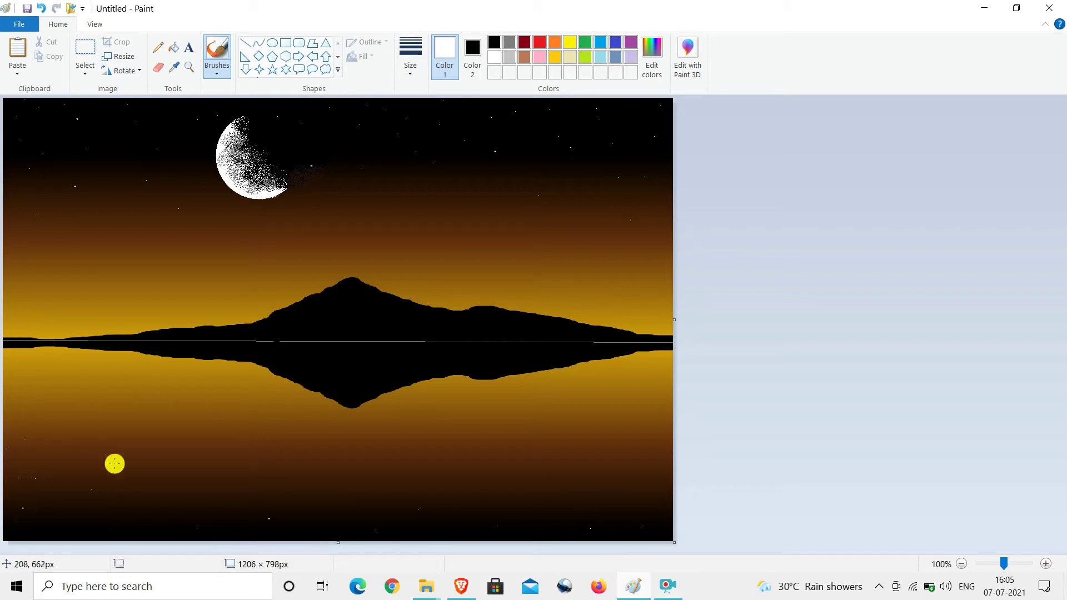
left_click(176, 489)
left_click(79, 522)
left_click(566, 474)
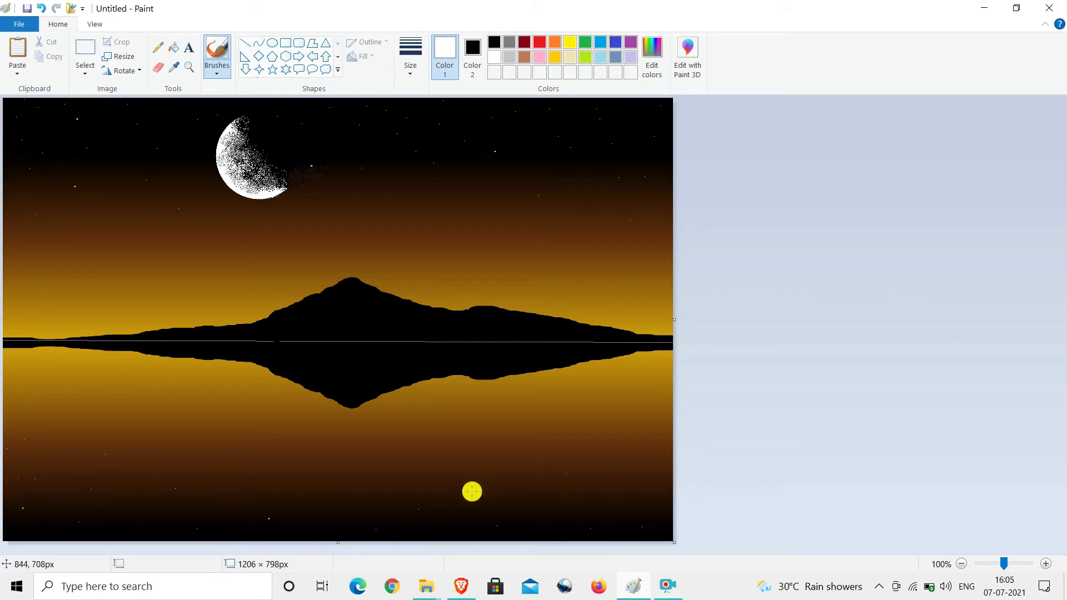
left_click(636, 463)
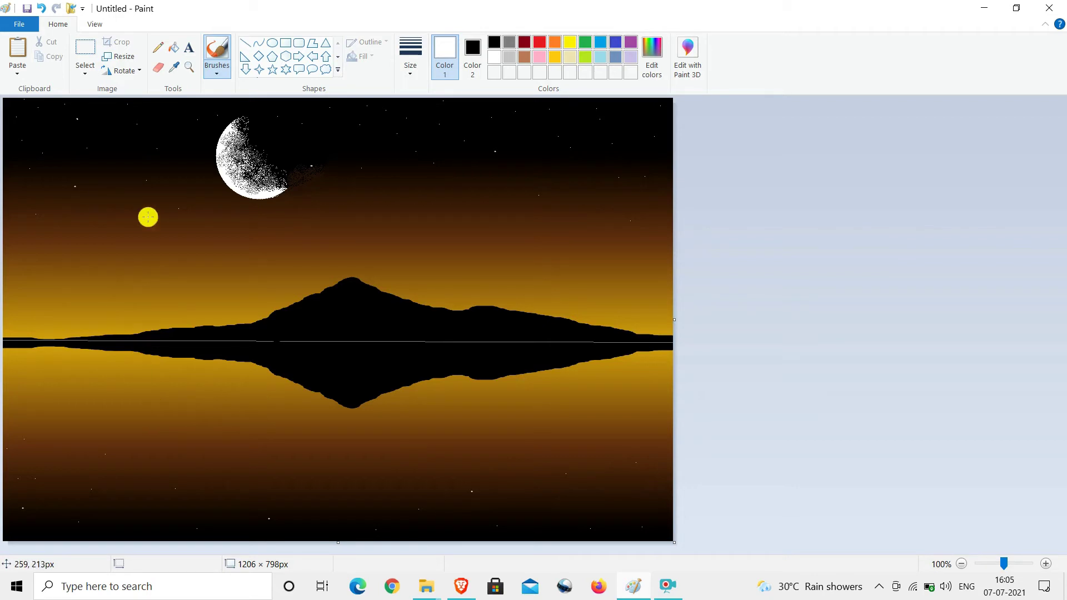
left_click(114, 150)
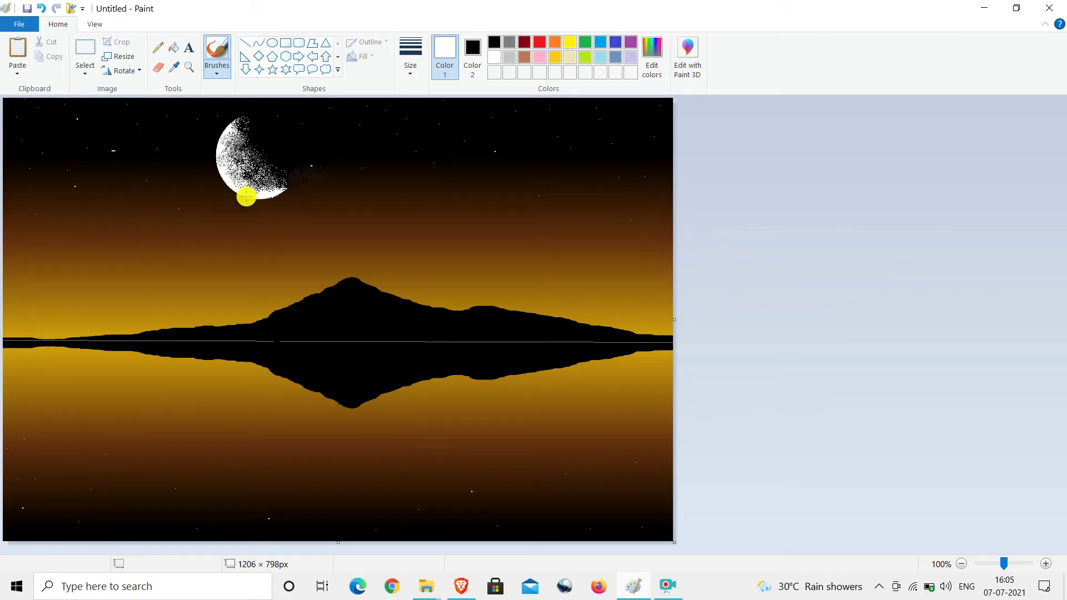
left_click(527, 146)
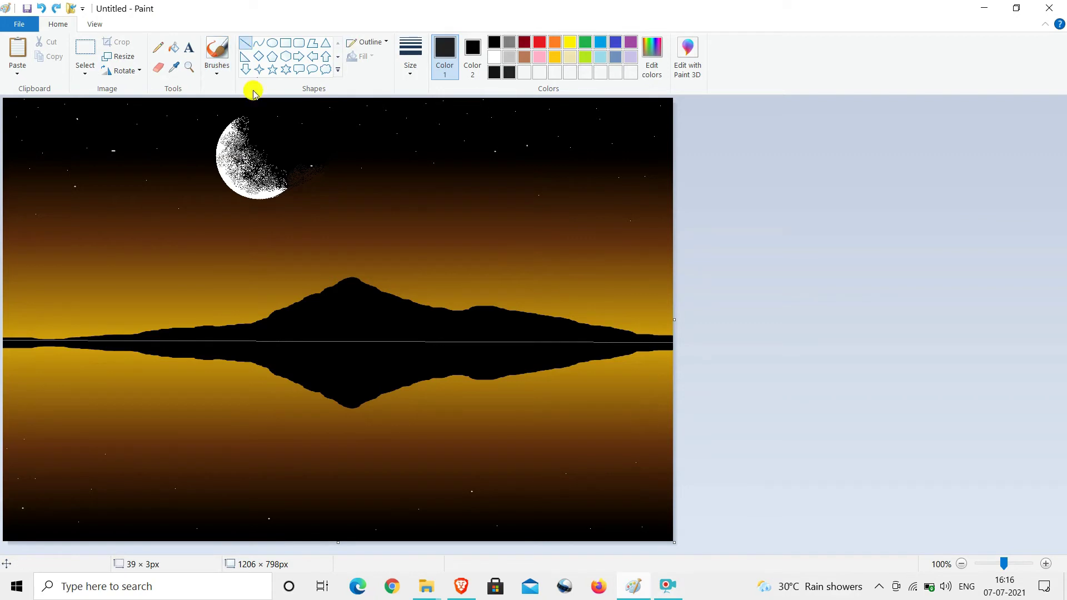
- Set a custom dark gray and draw two short horizontal ripple lines on the mountain's reflection, undoing the third one, about 45 px long
left_click(245, 42)
left_click(650, 47)
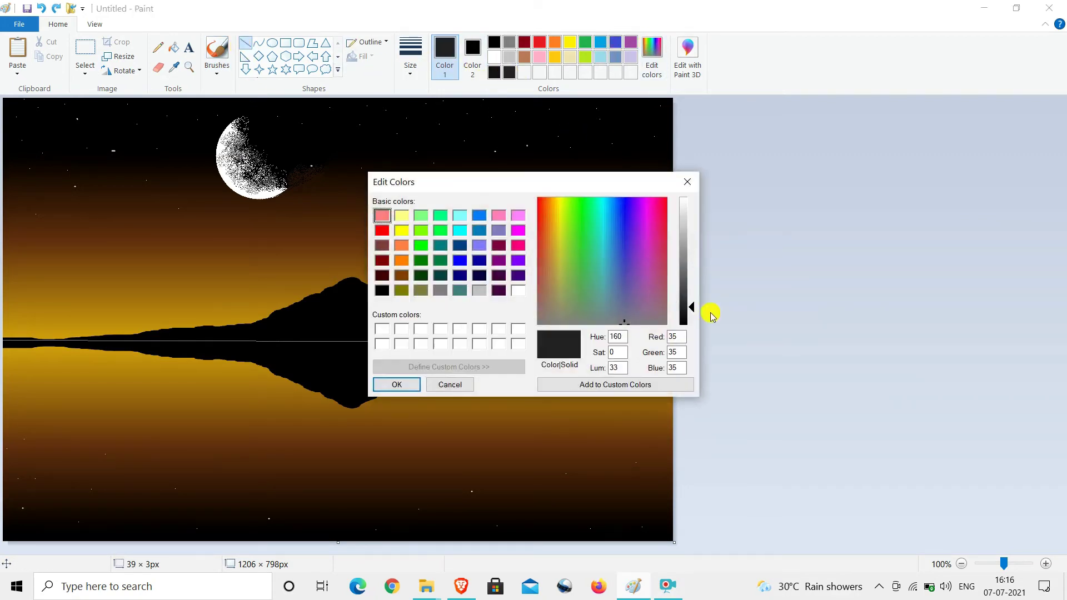
left_click(394, 384)
left_click_drag(251, 360, 295, 359)
left_click_drag(341, 360, 438, 371)
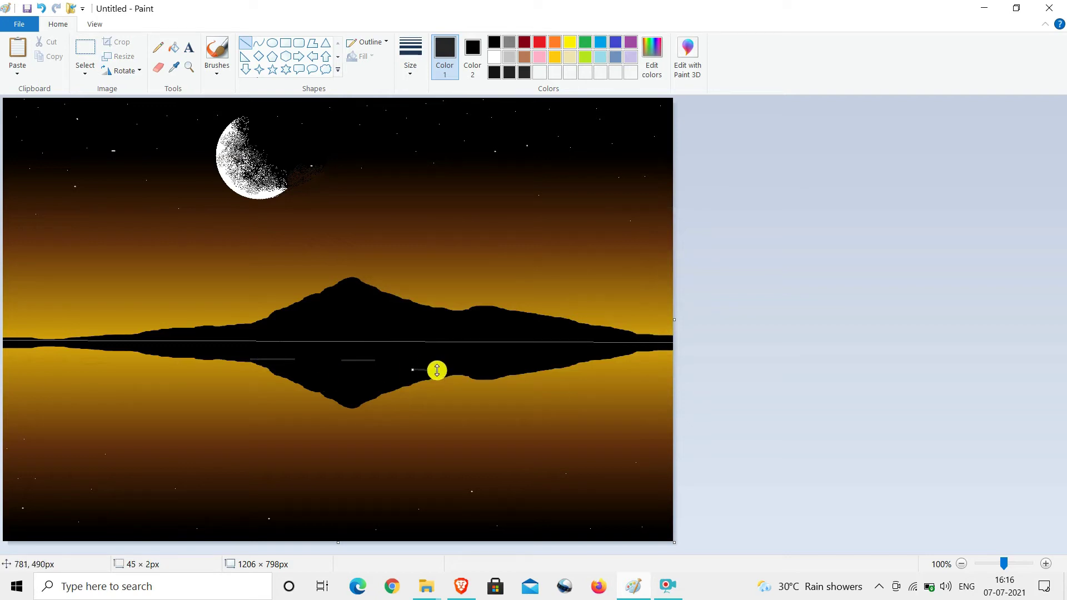
left_click(41, 8)
- Draw four more short dark gray ripple lines across the mountain's reflection, undoing the extra 23 × 3 px line on its right part
mouse_move(426, 358)
left_mouse_down()
mouse_move(557, 361)
mouse_move(527, 362)
left_mouse_up()
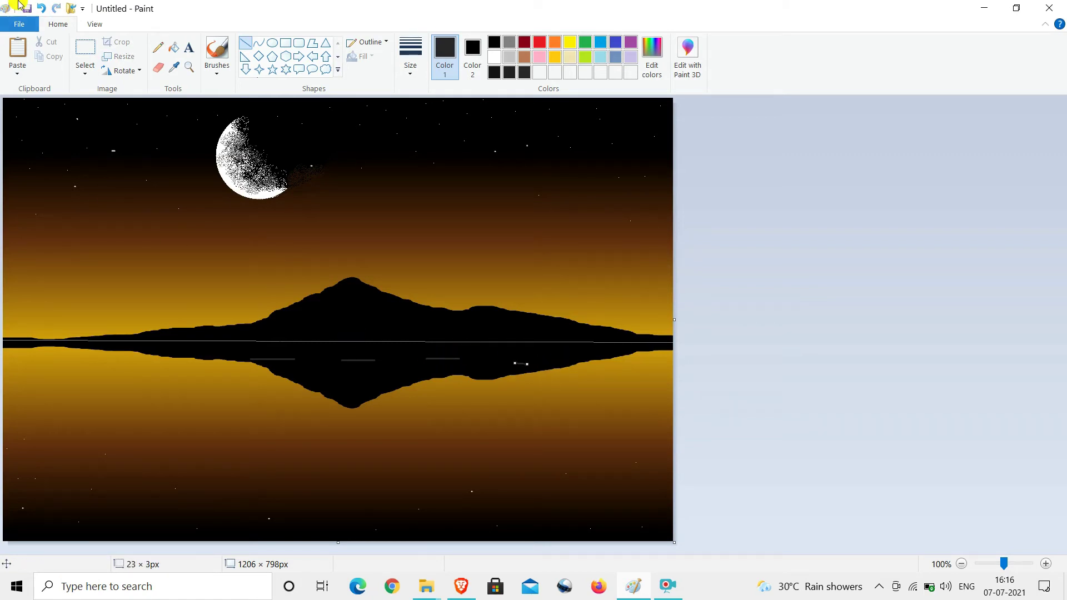
left_click(41, 9)
left_click_drag(373, 384, 409, 384)
left_click_drag(301, 373, 314, 373)
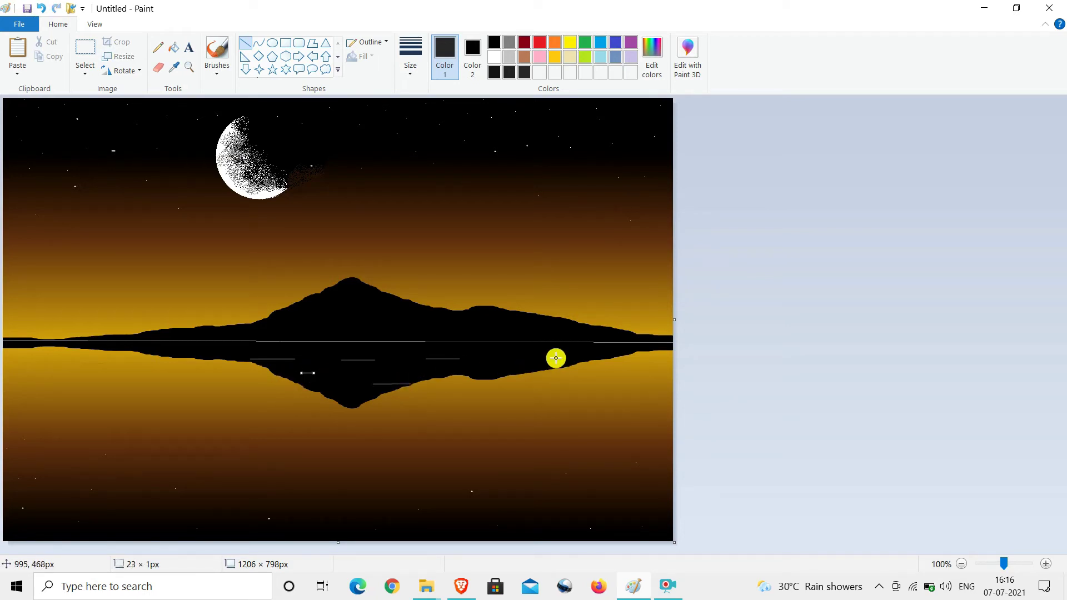
left_click_drag(556, 358, 593, 358)
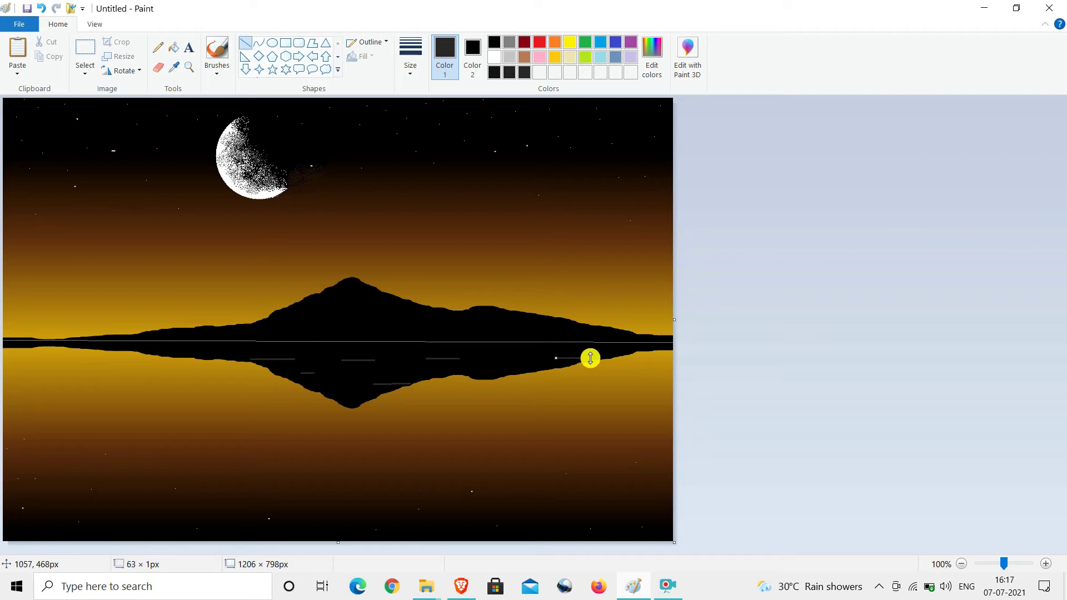
left_click_drag(591, 358, 590, 358)
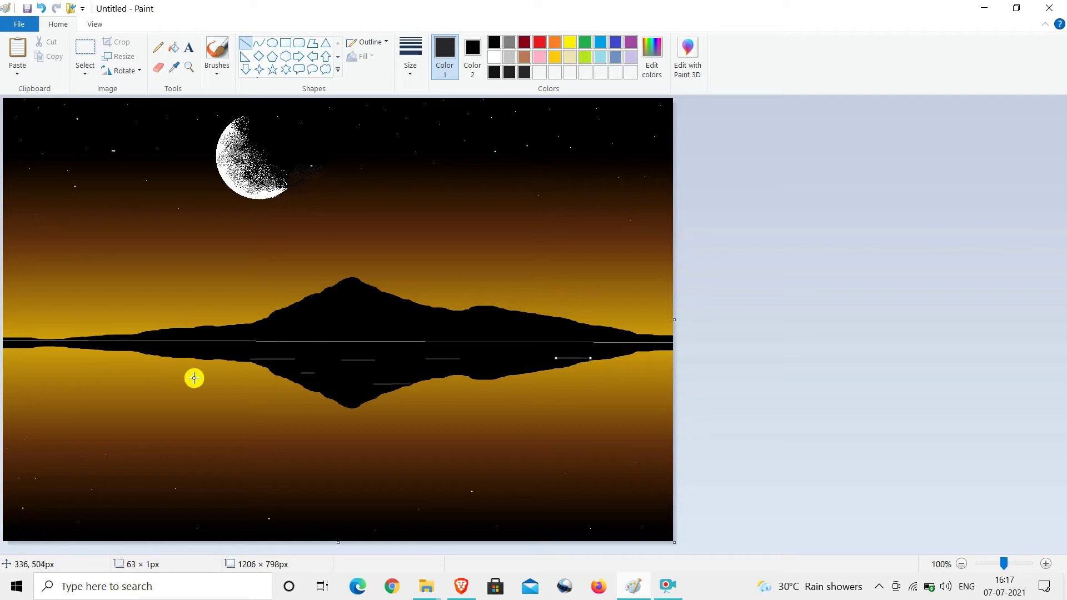
- Sample brown from the water, undo a tilted 43 × 6 px line, and draw a ripple about 58 px long near the left edge
left_click(179, 65)
left_click(189, 421)
left_click_drag(37, 375, 61, 372)
left_click(42, 8)
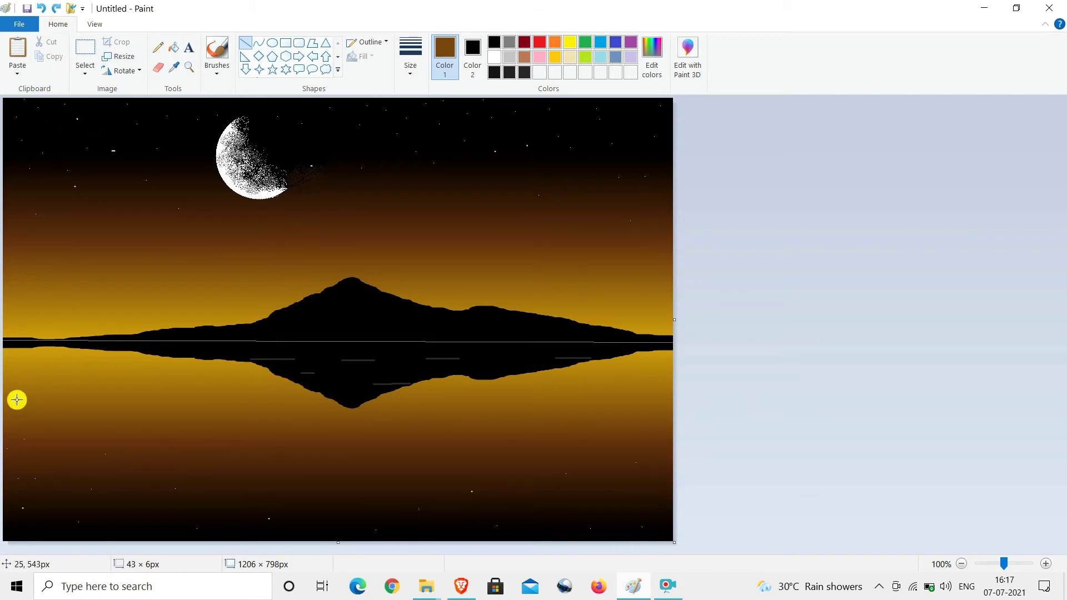
mouse_move(17, 399)
left_mouse_down()
mouse_move(57, 403)
mouse_move(44, 399)
left_mouse_up()
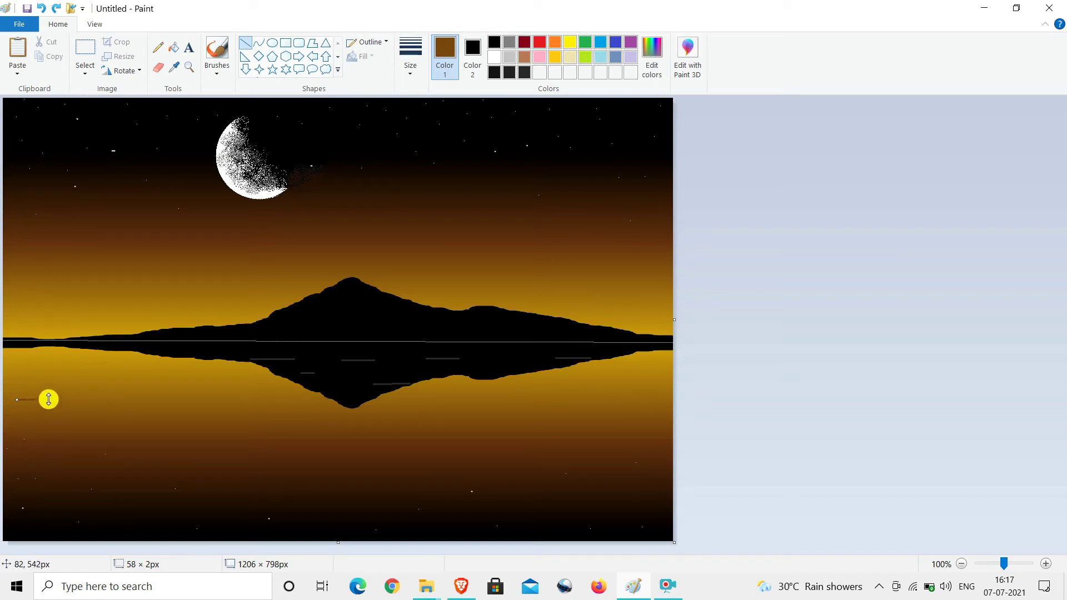
- Draw seven more brown ripple lines, about 30 to 140 px long, scattered across the water around and below the mountain's reflection
mouse_move(113, 401)
left_mouse_down()
mouse_move(156, 403)
mouse_move(128, 401)
left_mouse_up()
left_click_drag(236, 411, 282, 412)
left_click_drag(400, 418, 477, 415)
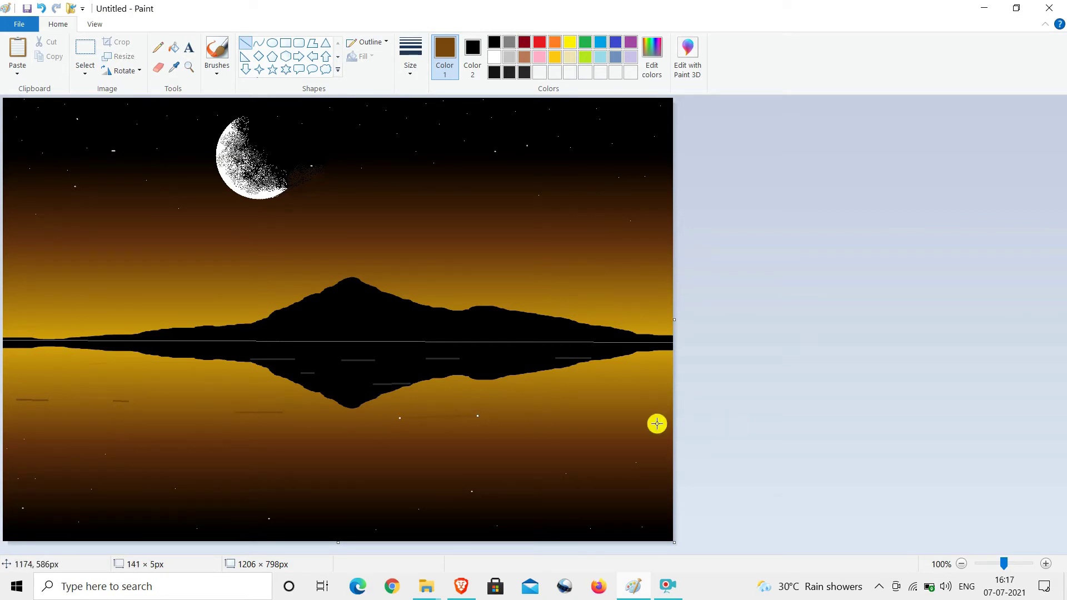
mouse_move(310, 424)
left_mouse_down()
mouse_move(367, 424)
mouse_move(327, 424)
left_mouse_up()
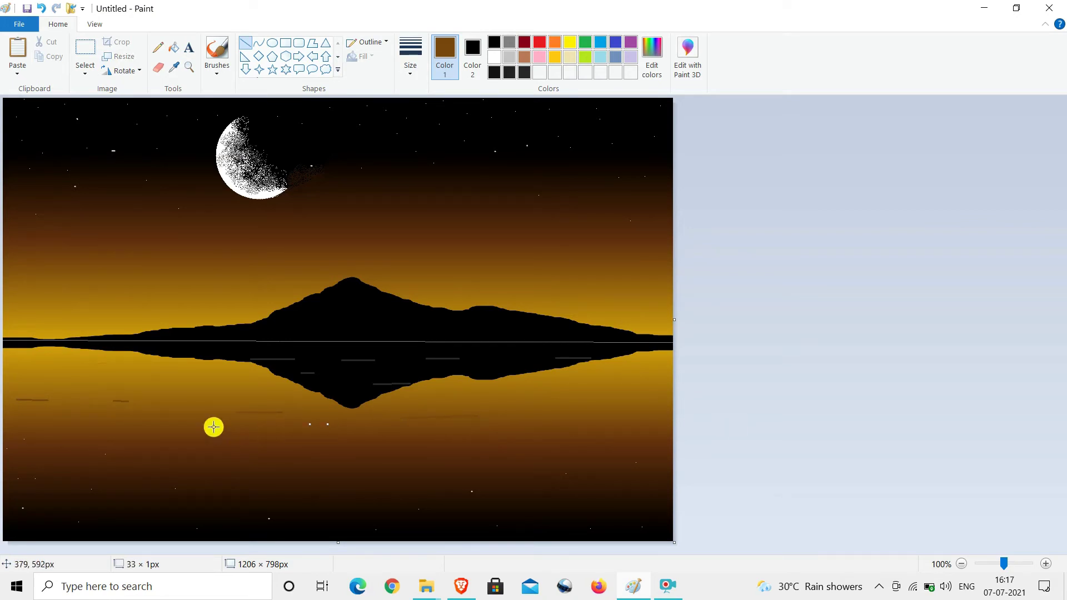
left_click_drag(214, 427, 243, 425)
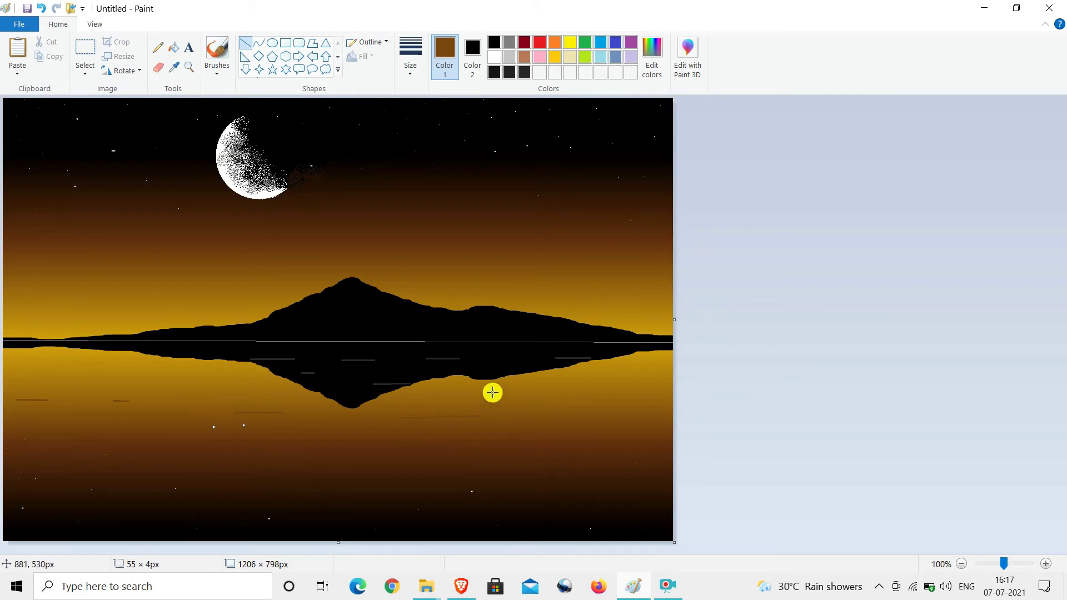
left_click_drag(349, 415, 378, 413)
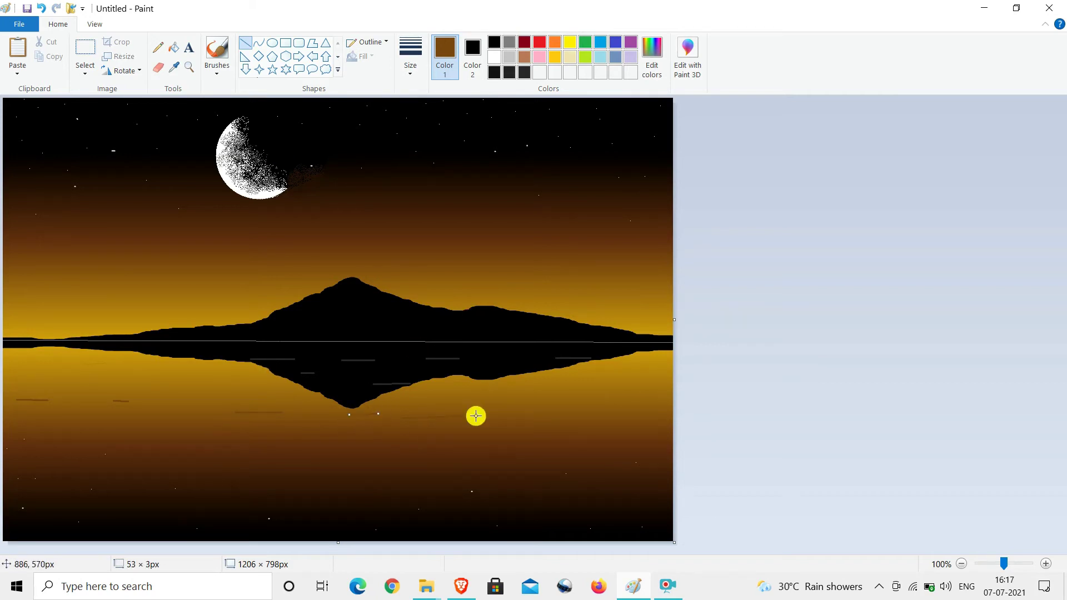
left_click_drag(585, 404, 623, 404)
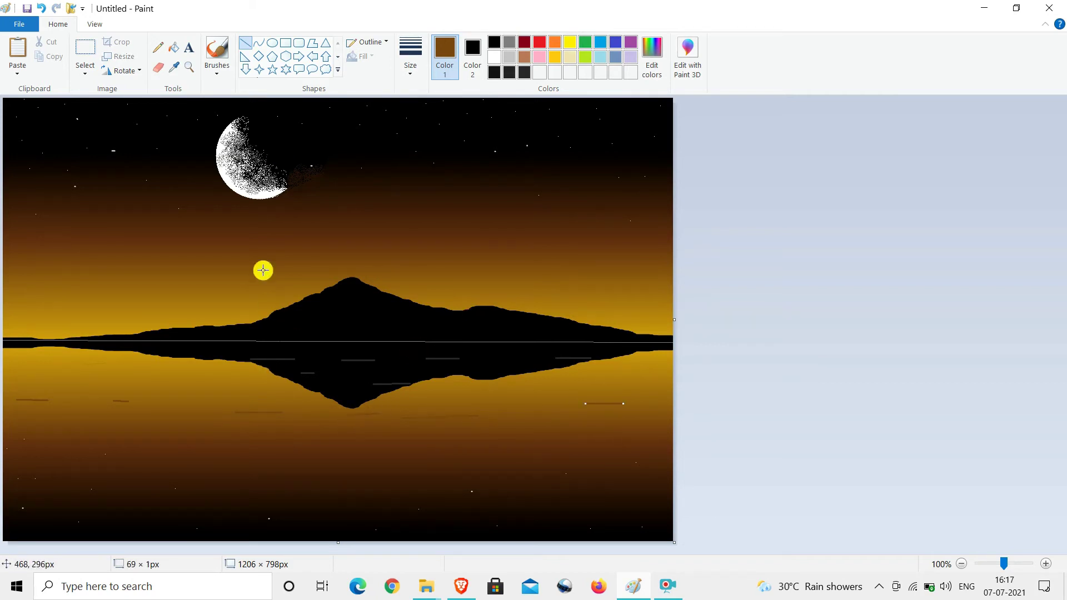
- Sample a lighter brown from the water and draw four ripples about 35 to 102 px long closer to the shoreline
left_click(174, 71)
left_click(155, 389)
left_click_drag(84, 371, 136, 369)
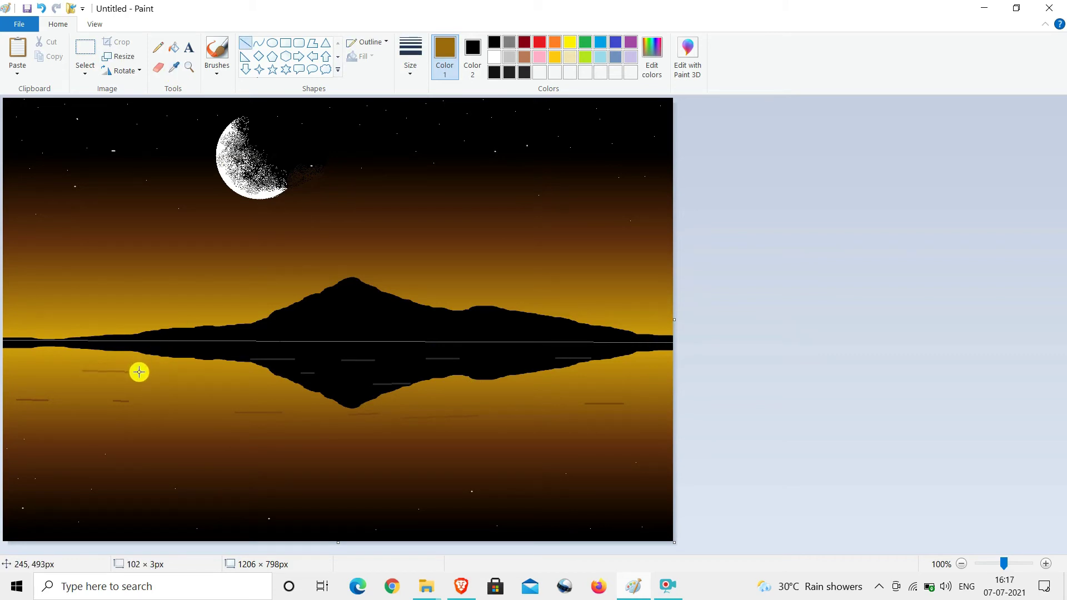
left_click_drag(218, 385, 243, 385)
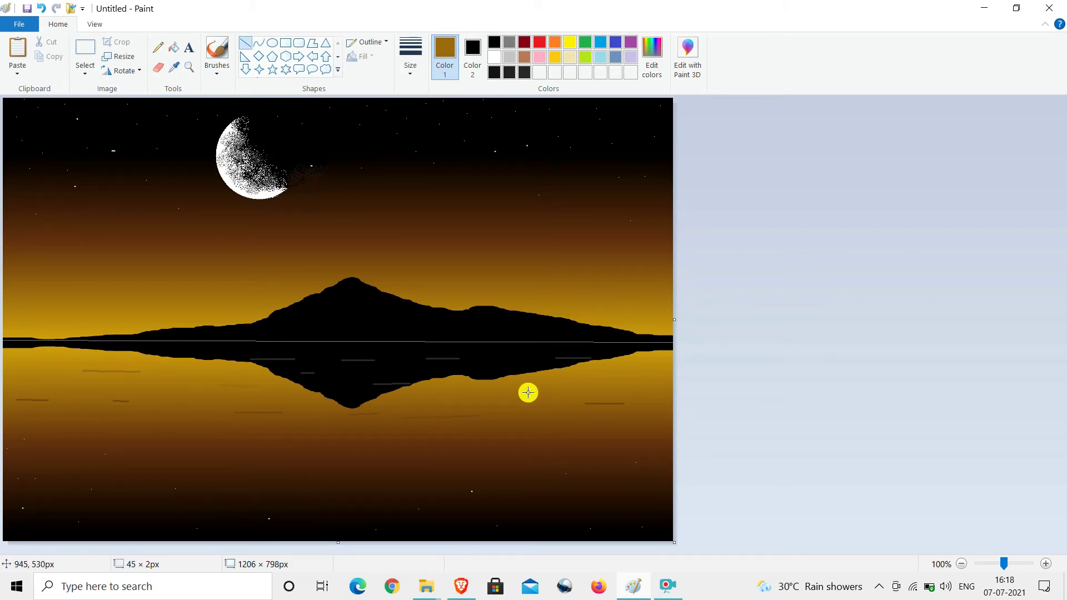
left_click_drag(450, 384, 472, 384)
left_click_drag(606, 371, 626, 372)
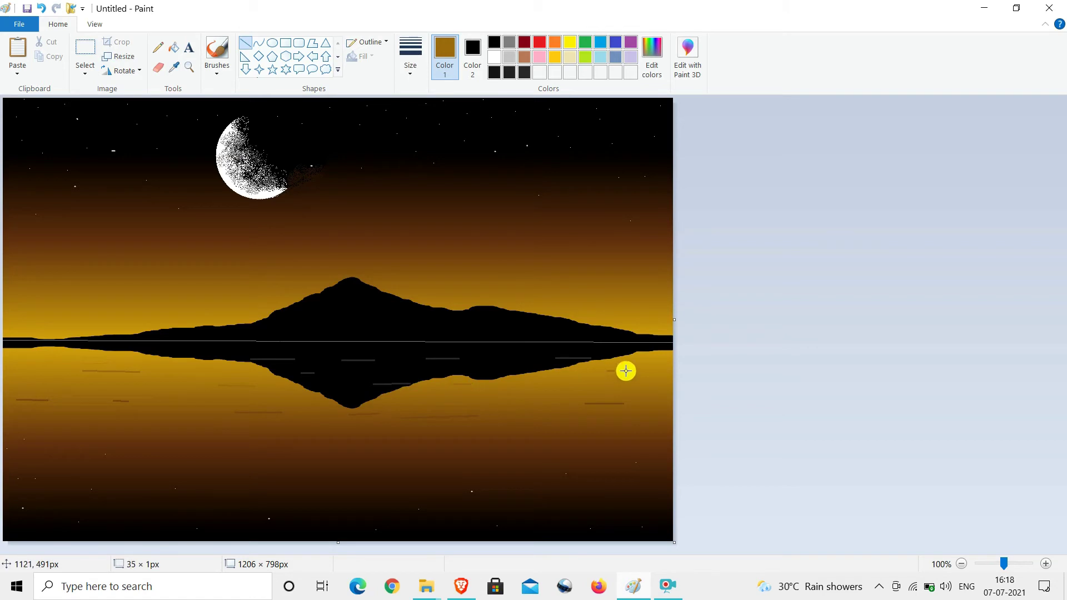
- Undo a 71 px line in the left part of the water, and draw a ripple about 42 px long below the reflection's smaller peak
left_click_drag(115, 424, 155, 425)
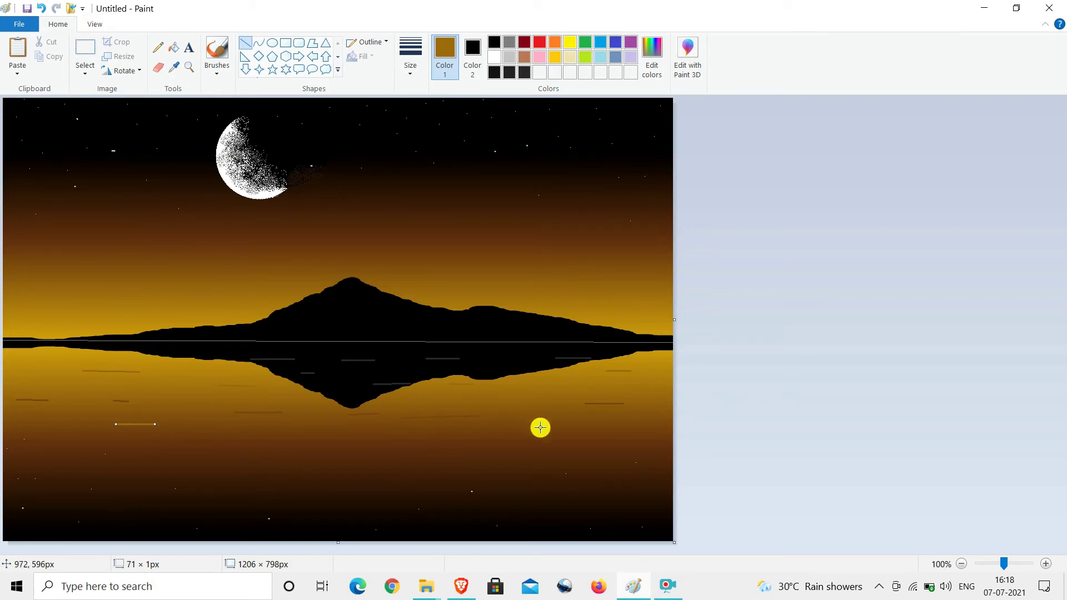
left_click(42, 8)
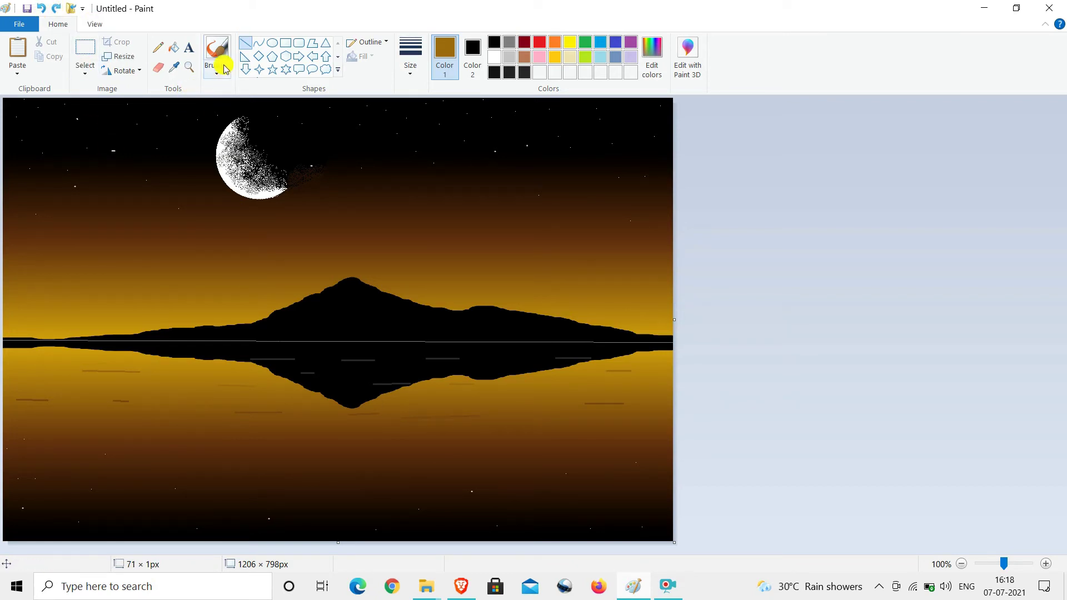
mouse_move(477, 397)
left_mouse_down()
mouse_move(510, 396)
mouse_move(500, 396)
left_mouse_up()
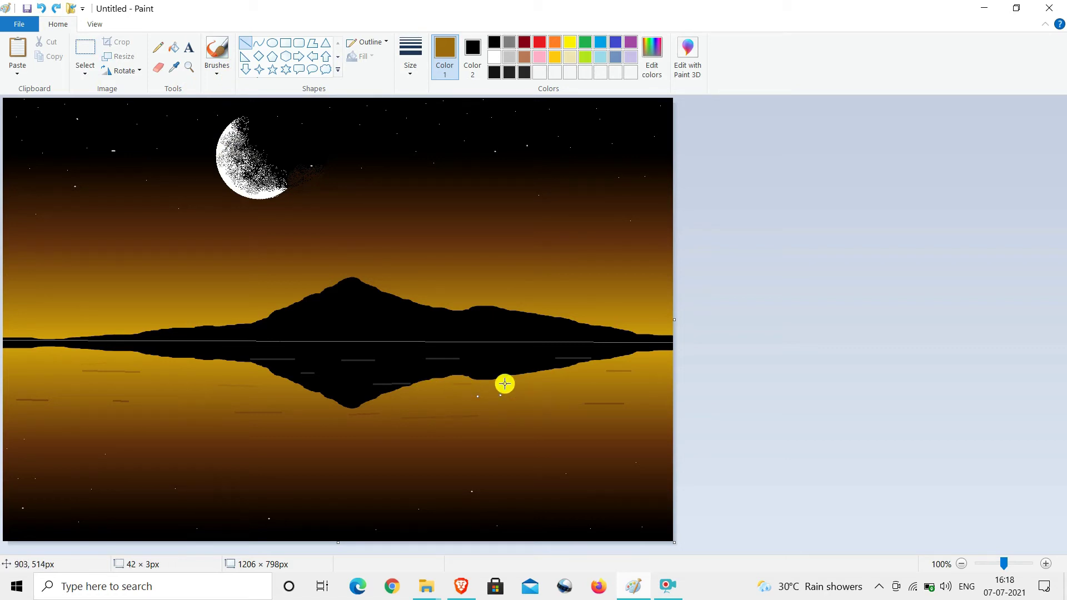
- Paint a solid black foreground bank with a thick brush, sloping from the canvas's left edge down to the lower middle
left_click(217, 51)
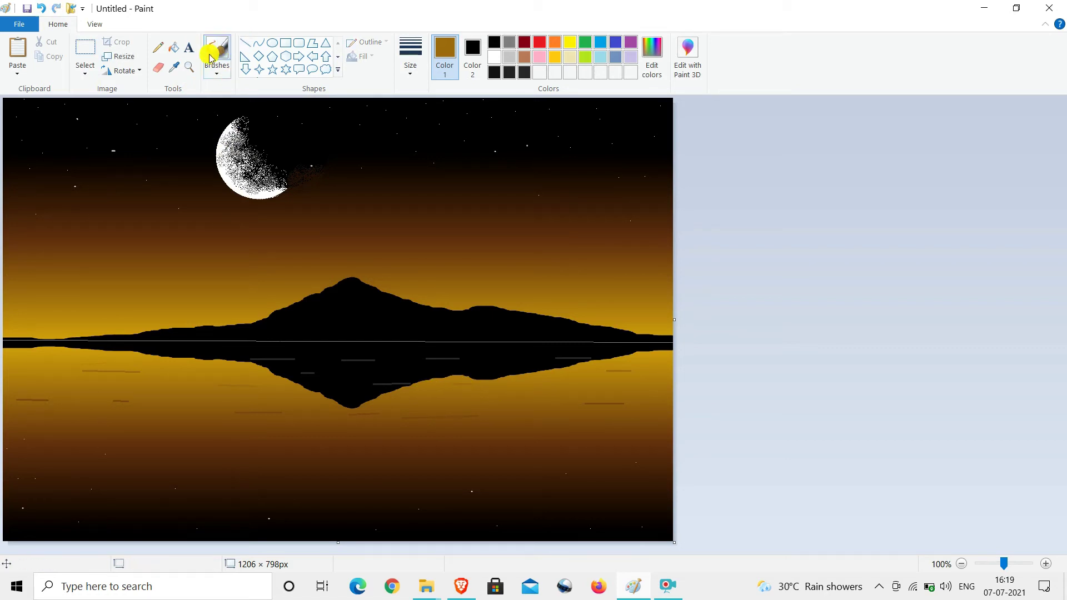
left_click(411, 58)
left_click(446, 172)
left_click(494, 43)
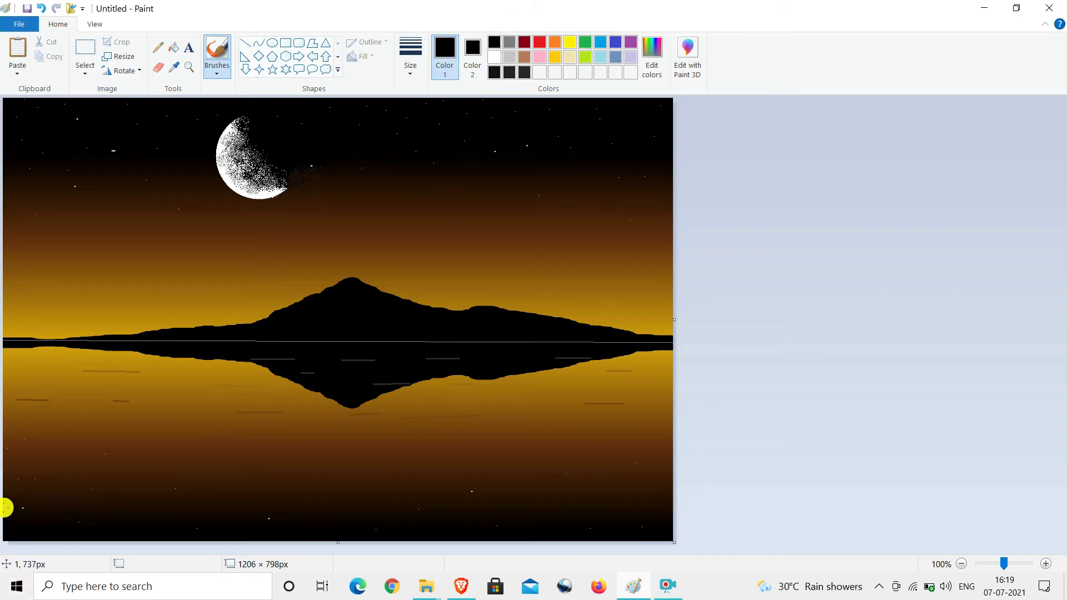
mouse_move(9, 510)
left_mouse_down()
mouse_move(171, 536)
mouse_move(254, 534)
mouse_move(64, 511)
mouse_move(26, 486)
mouse_move(2, 493)
mouse_move(17, 498)
mouse_move(6, 476)
mouse_move(75, 497)
mouse_move(133, 497)
mouse_move(222, 538)
mouse_move(271, 543)
mouse_move(121, 493)
mouse_move(68, 493)
mouse_move(5, 464)
mouse_move(62, 498)
mouse_move(64, 488)
mouse_move(258, 521)
left_mouse_up()
mouse_move(33, 472)
left_mouse_down()
mouse_move(5, 448)
mouse_move(78, 479)
mouse_move(294, 527)
left_mouse_up()
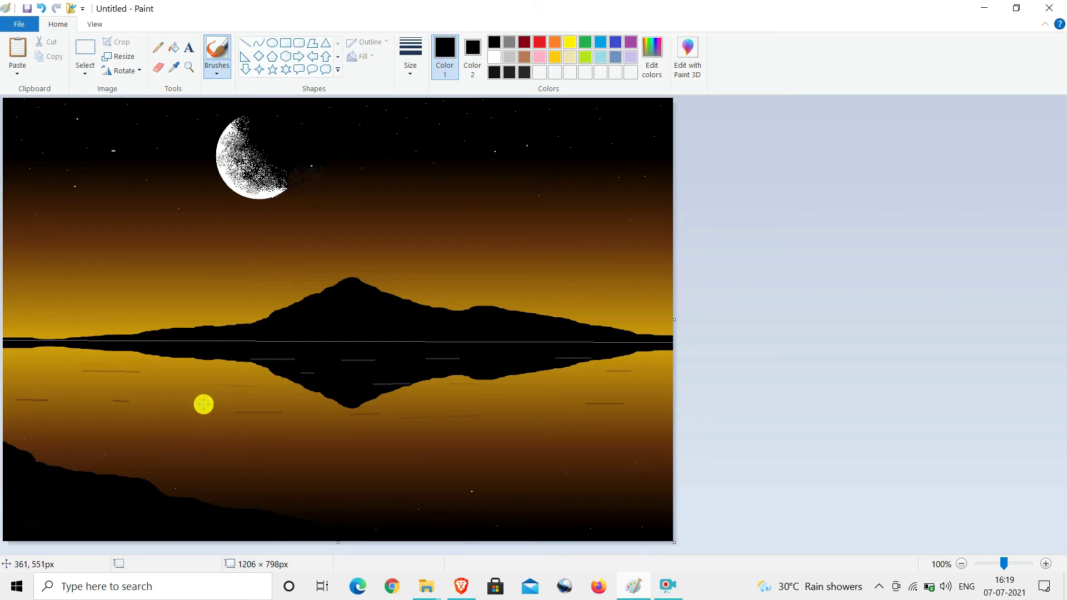
- Paint spiky black foliage and a tall bush along the foreground bank, refining them with the calligraphy brush
mouse_move(64, 467)
left_mouse_down()
mouse_move(52, 447)
mouse_move(44, 465)
mouse_move(55, 419)
mouse_move(51, 474)
mouse_move(63, 449)
mouse_move(66, 465)
mouse_move(84, 466)
mouse_move(72, 481)
mouse_move(118, 491)
left_mouse_up()
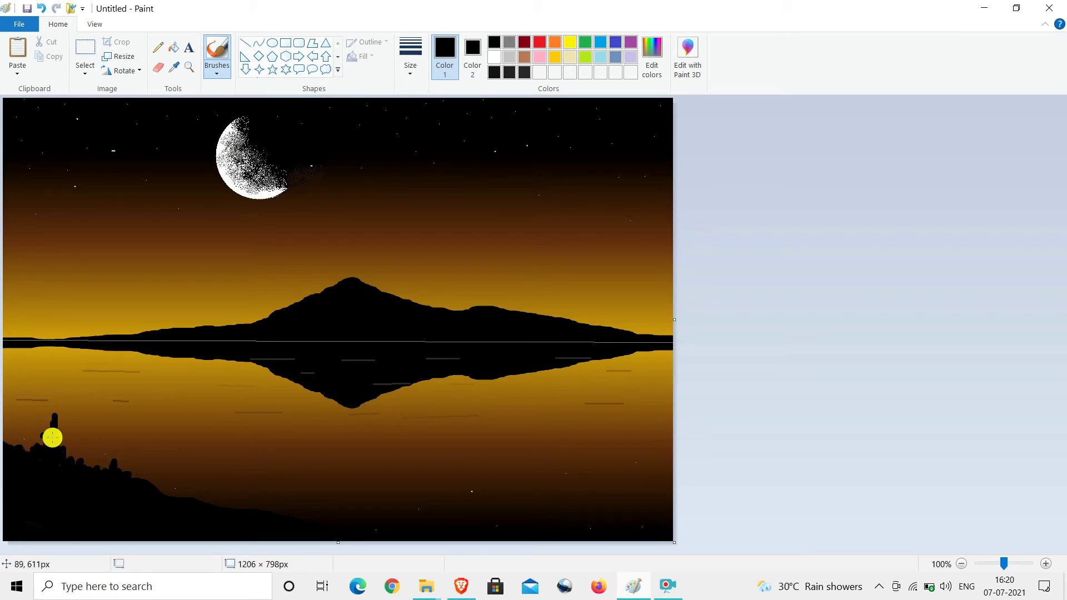
mouse_move(52, 436)
left_mouse_down()
mouse_move(62, 408)
mouse_move(58, 437)
mouse_move(72, 456)
mouse_move(95, 450)
mouse_move(146, 476)
left_mouse_up()
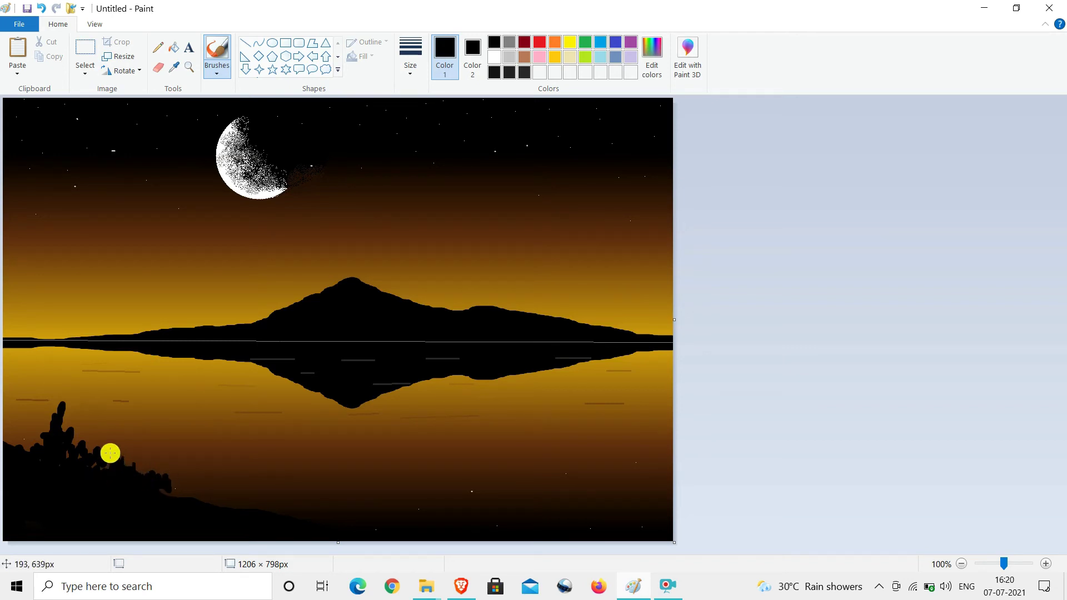
mouse_move(110, 454)
left_mouse_down()
mouse_move(62, 449)
mouse_move(70, 437)
mouse_move(55, 439)
mouse_move(81, 423)
mouse_move(36, 401)
mouse_move(50, 423)
mouse_move(75, 409)
mouse_move(81, 450)
mouse_move(171, 463)
mouse_move(157, 474)
mouse_move(186, 471)
mouse_move(176, 496)
left_mouse_up()
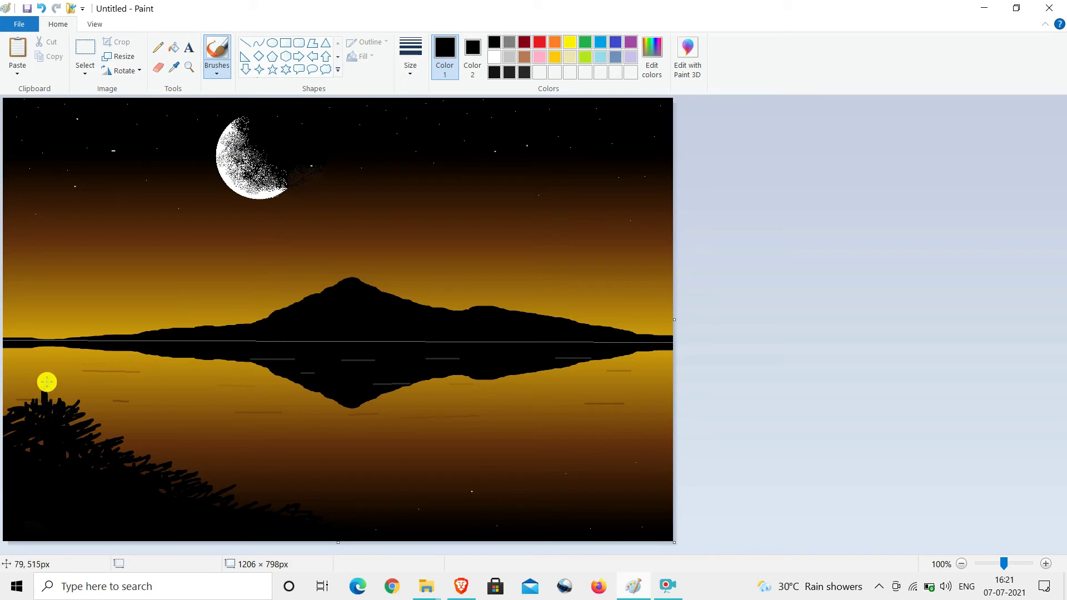
left_click_drag(50, 392, 41, 411)
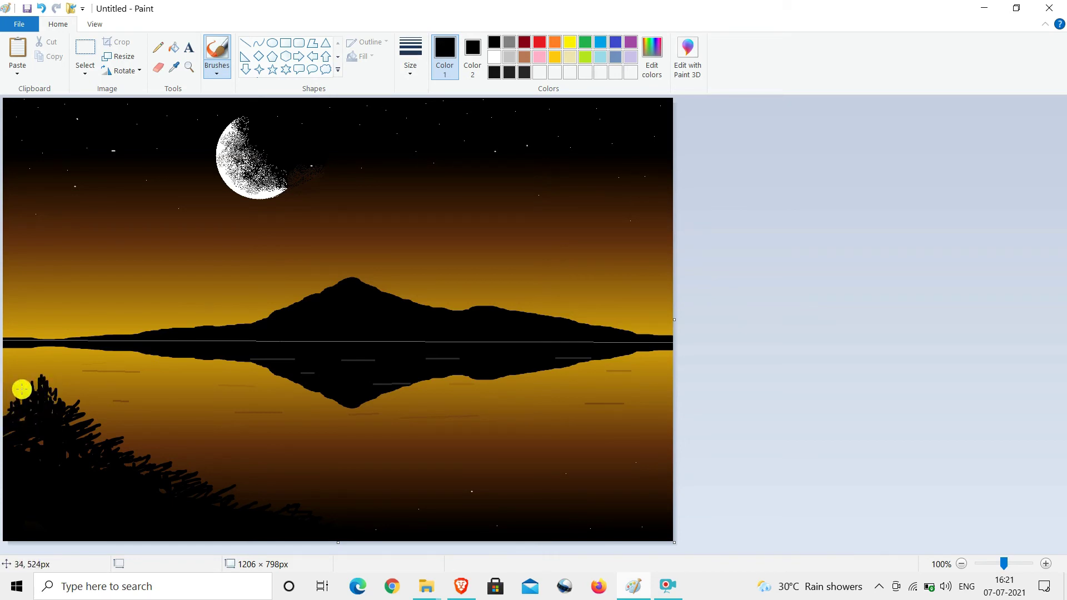
left_click_drag(23, 399, 32, 409)
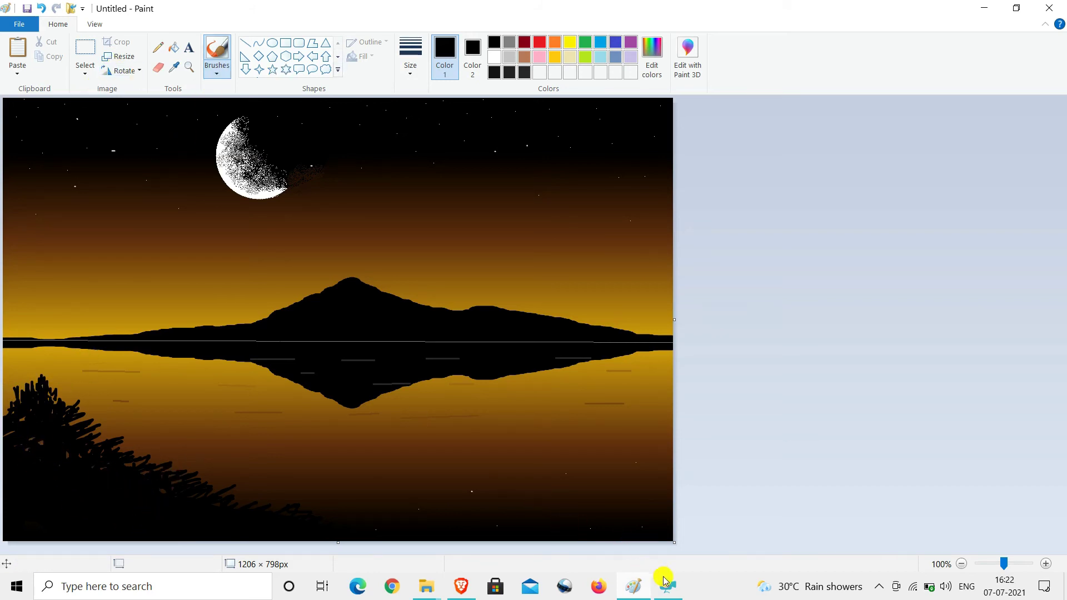
left_click(216, 70)
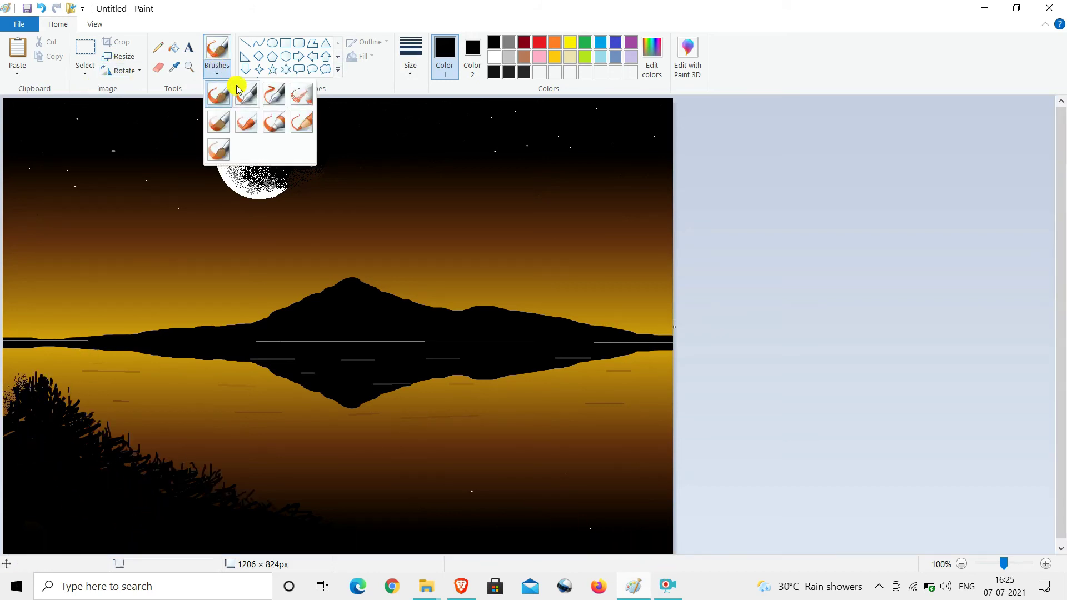
left_click(244, 96)
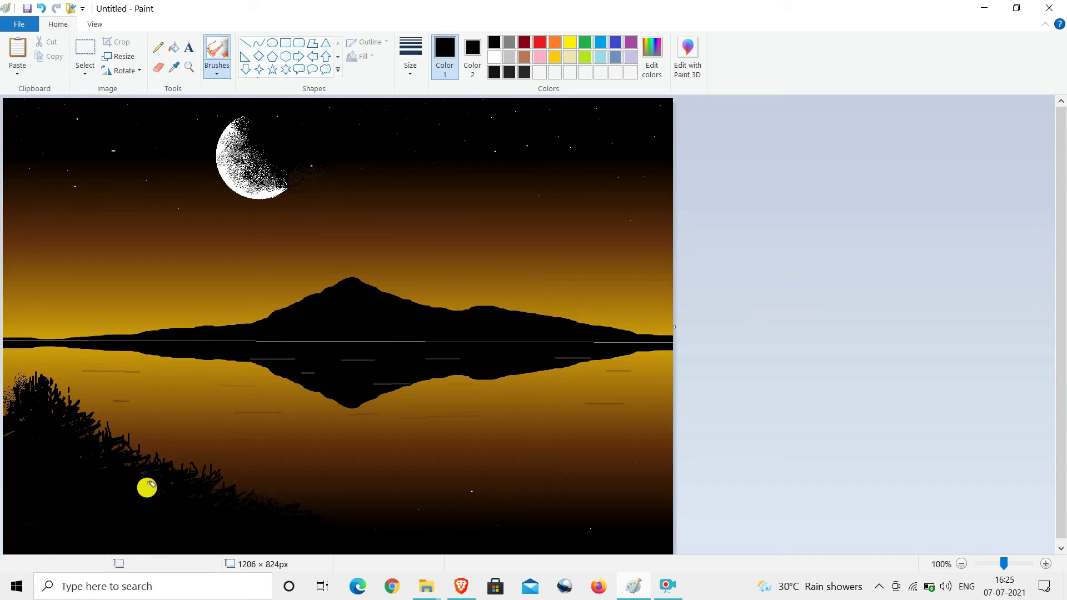
- Switch back to the regular brush and mix a slightly lighter custom dark gray as the painting color
left_click(217, 66)
left_click(218, 95)
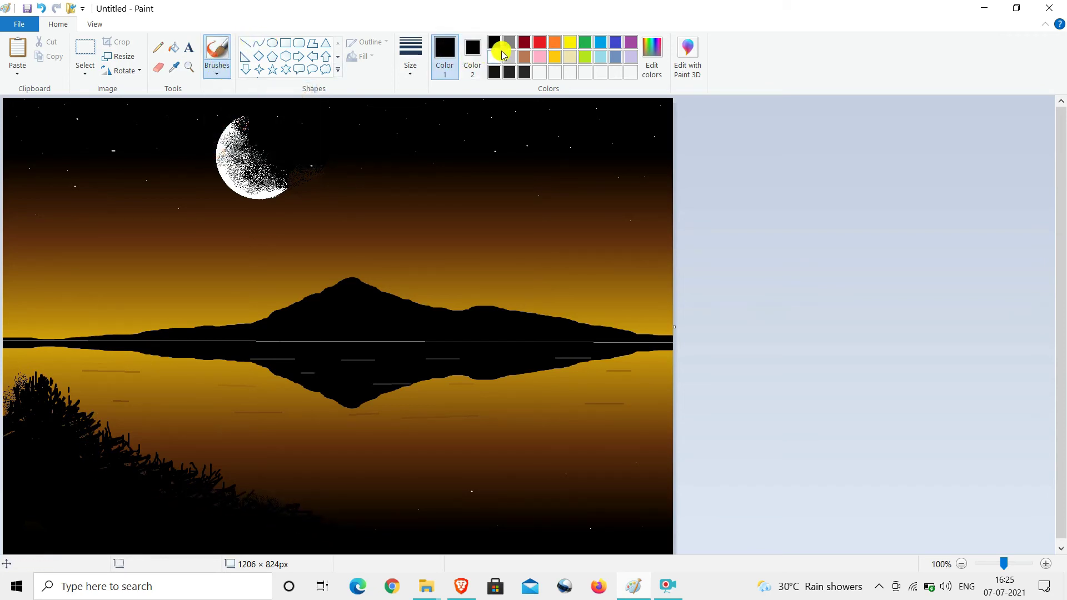
left_click(509, 43)
left_click(494, 72)
left_click(510, 72)
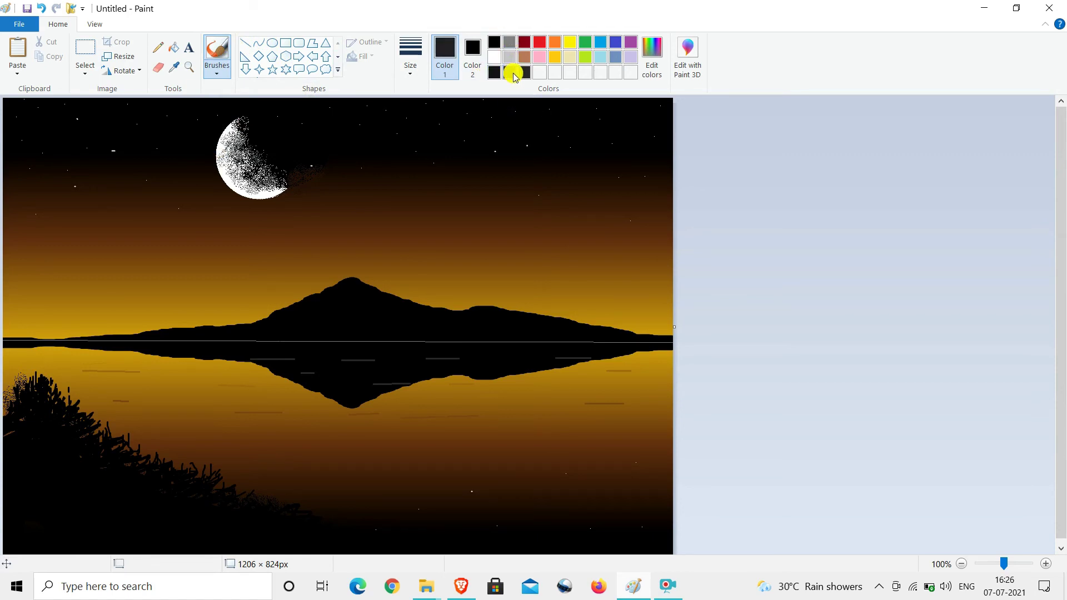
left_click(652, 56)
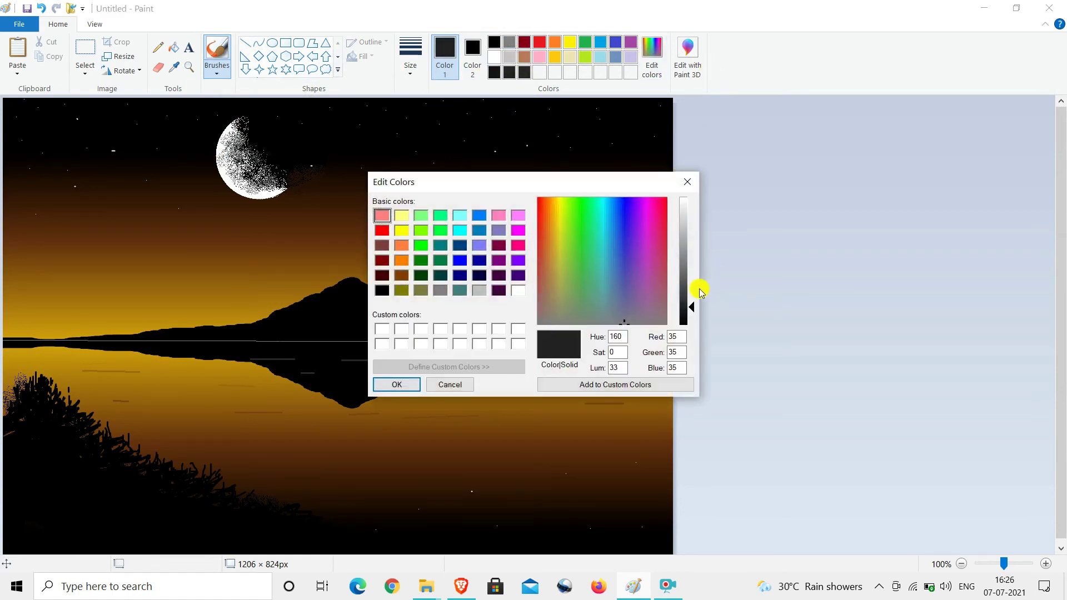
left_click(397, 385)
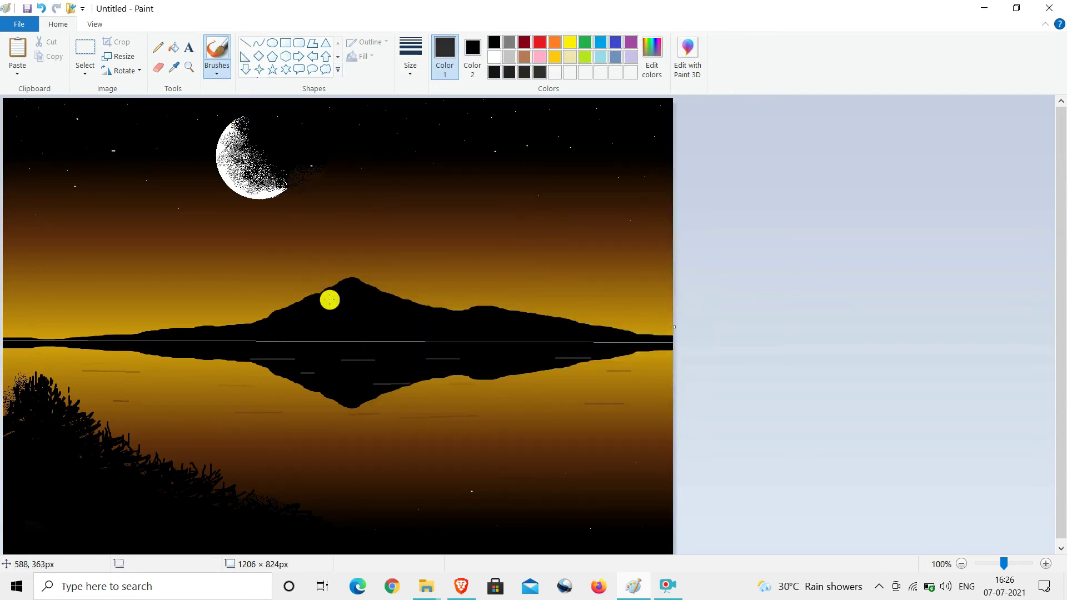
- Paint dark gray highlights on the mountain's left slopes and smaller peak, and draw a line about 161 px long over the horizon's left end
mouse_move(324, 297)
left_mouse_down()
mouse_move(339, 289)
mouse_move(337, 310)
mouse_move(307, 309)
left_mouse_up()
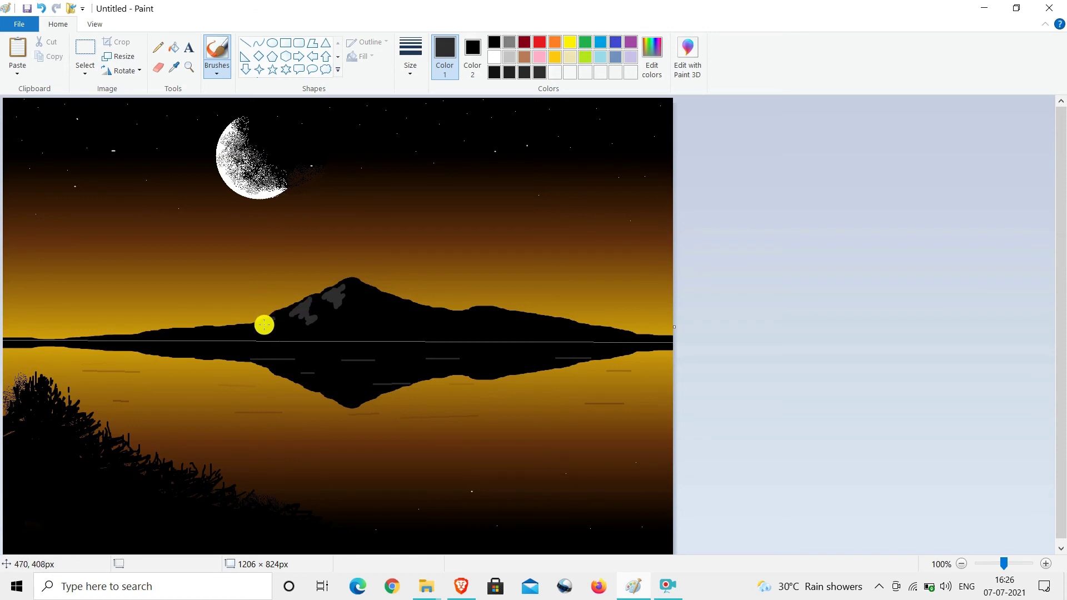
left_click_drag(270, 326, 264, 326)
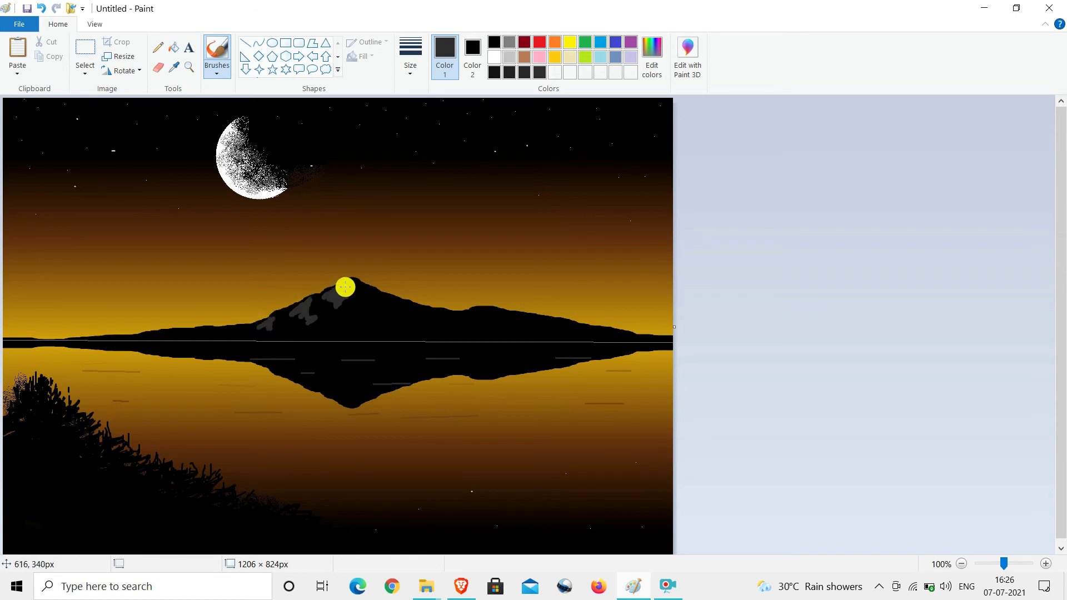
mouse_move(345, 287)
left_mouse_down()
mouse_move(300, 307)
mouse_move(301, 328)
mouse_move(220, 328)
mouse_move(297, 311)
mouse_move(250, 329)
mouse_move(165, 332)
left_mouse_up()
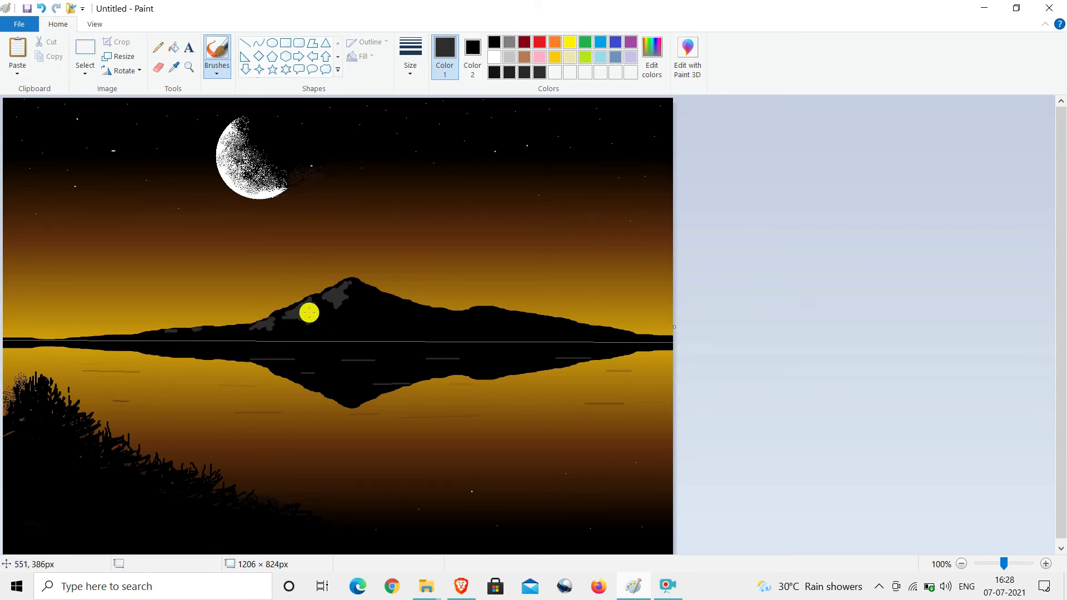
left_click_drag(309, 313, 317, 305)
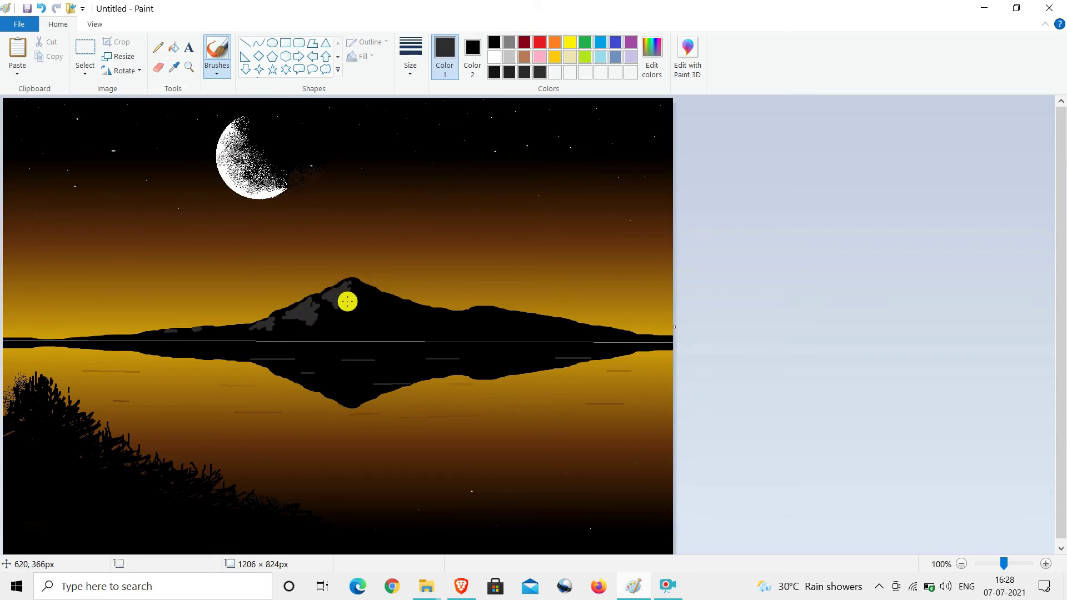
left_click_drag(340, 311, 333, 324)
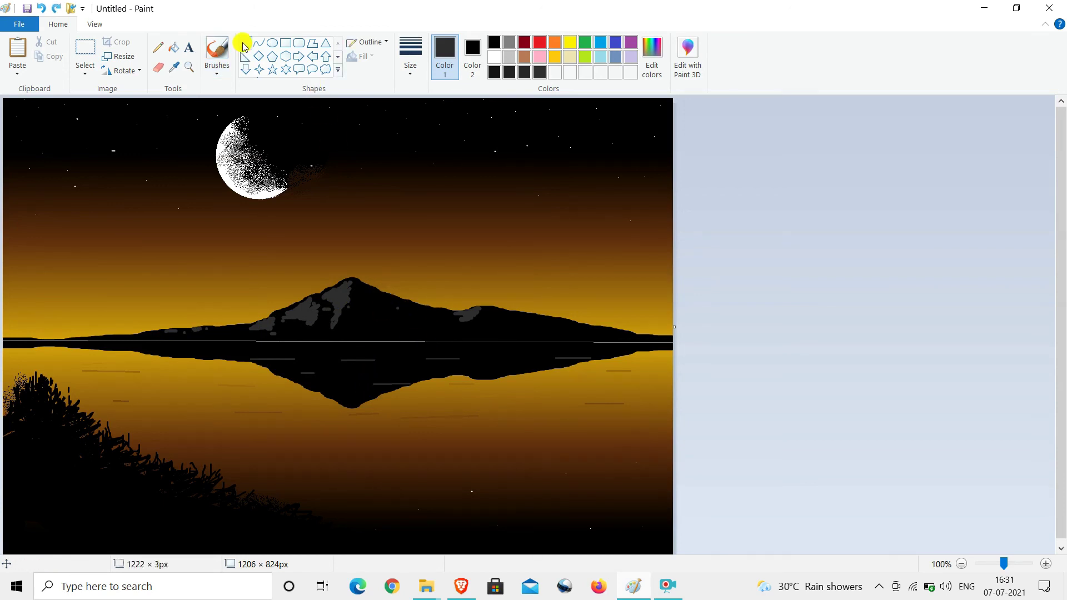
left_click(244, 44)
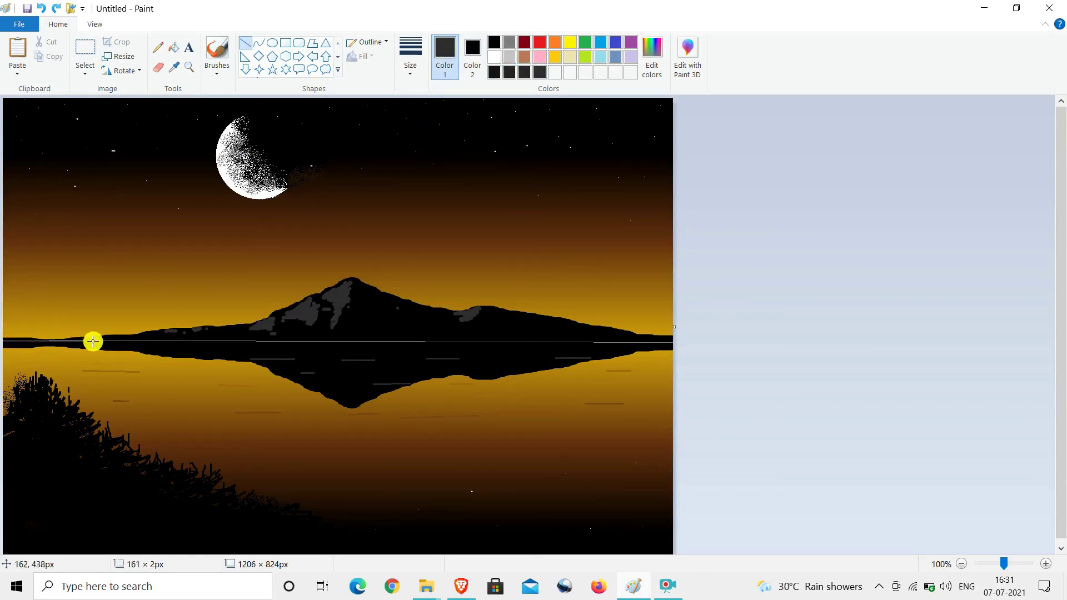
- Fill out the top of the foreground bush at the left edge with black brush strokes after changing the brush size
left_click(216, 50)
left_click(217, 70)
left_click(213, 95)
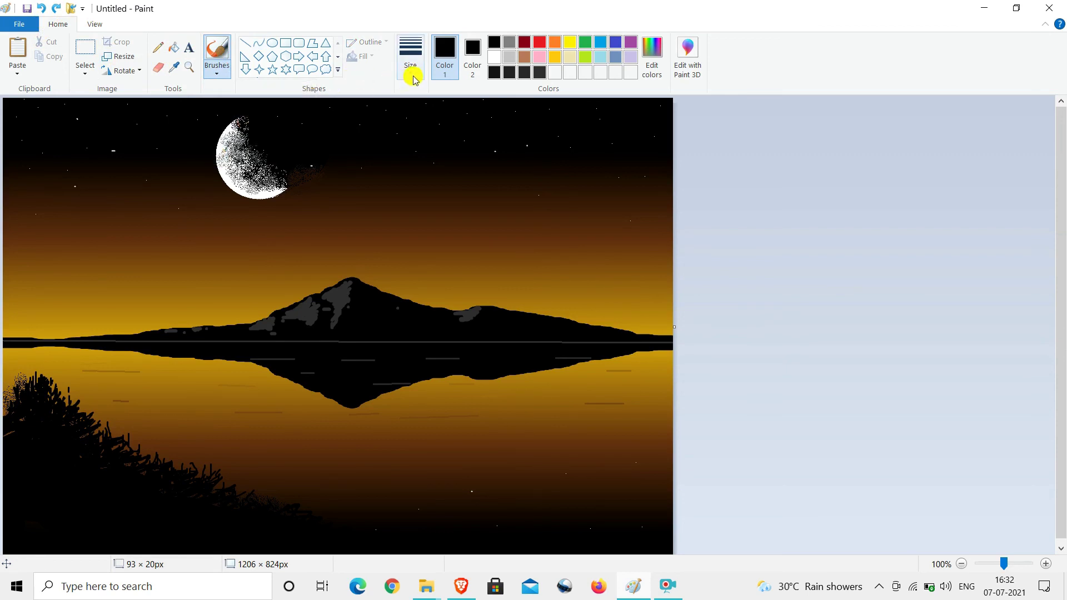
left_click(410, 61)
left_click(414, 118)
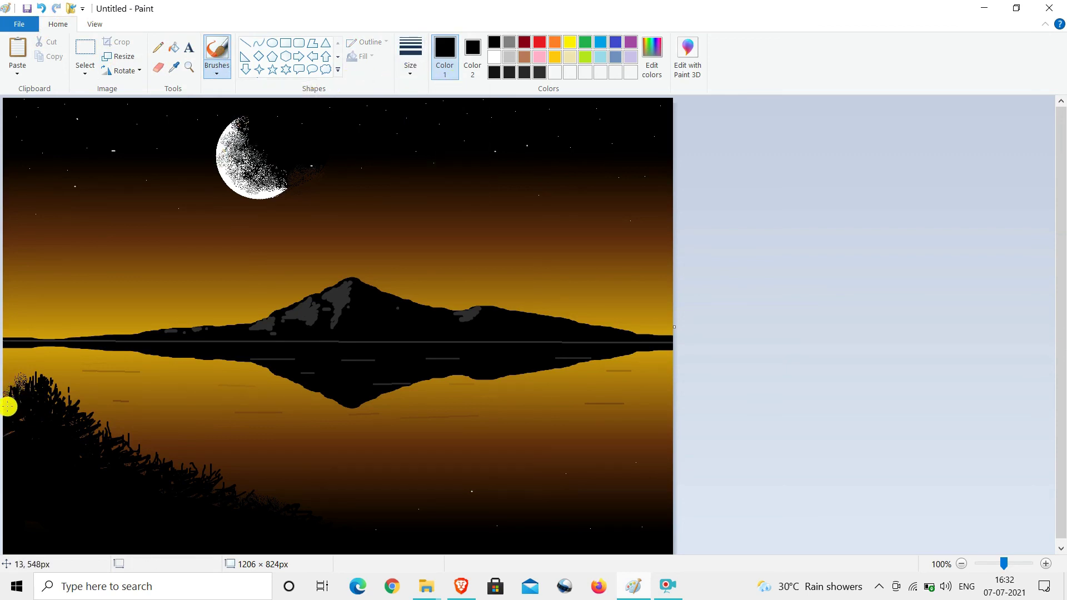
mouse_move(22, 391)
left_mouse_down()
mouse_move(49, 400)
mouse_move(66, 388)
mouse_move(61, 410)
mouse_move(55, 392)
mouse_move(42, 390)
mouse_move(53, 384)
mouse_move(47, 375)
mouse_move(26, 389)
mouse_move(46, 401)
mouse_move(14, 388)
mouse_move(34, 394)
mouse_move(24, 375)
mouse_move(8, 402)
mouse_move(5, 394)
mouse_move(14, 434)
mouse_move(4, 443)
mouse_move(6, 426)
mouse_move(20, 424)
mouse_move(19, 376)
left_mouse_up()
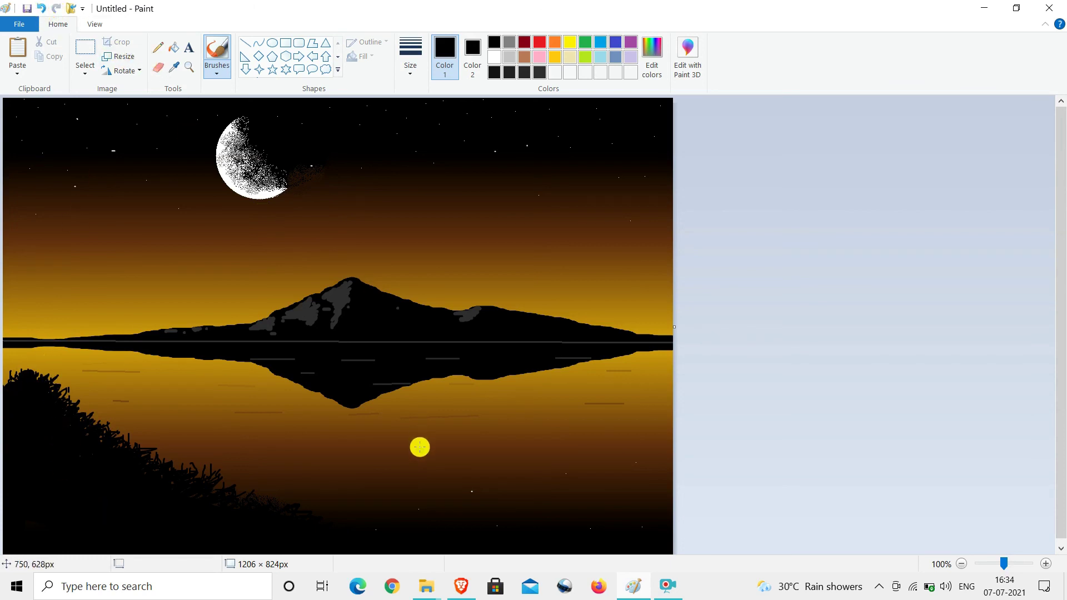
- Place a text box about 244 × 40 px in the painting's lower-right corner and set the text color to white
left_click(189, 48)
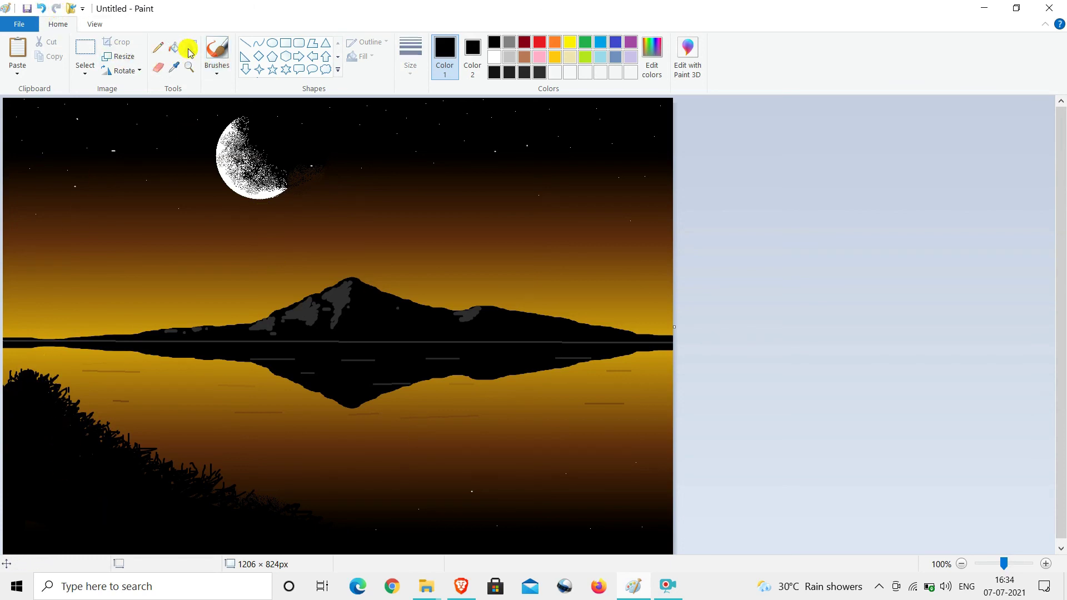
left_click(534, 526)
left_click_drag(611, 521, 665, 512)
left_click(295, 57)
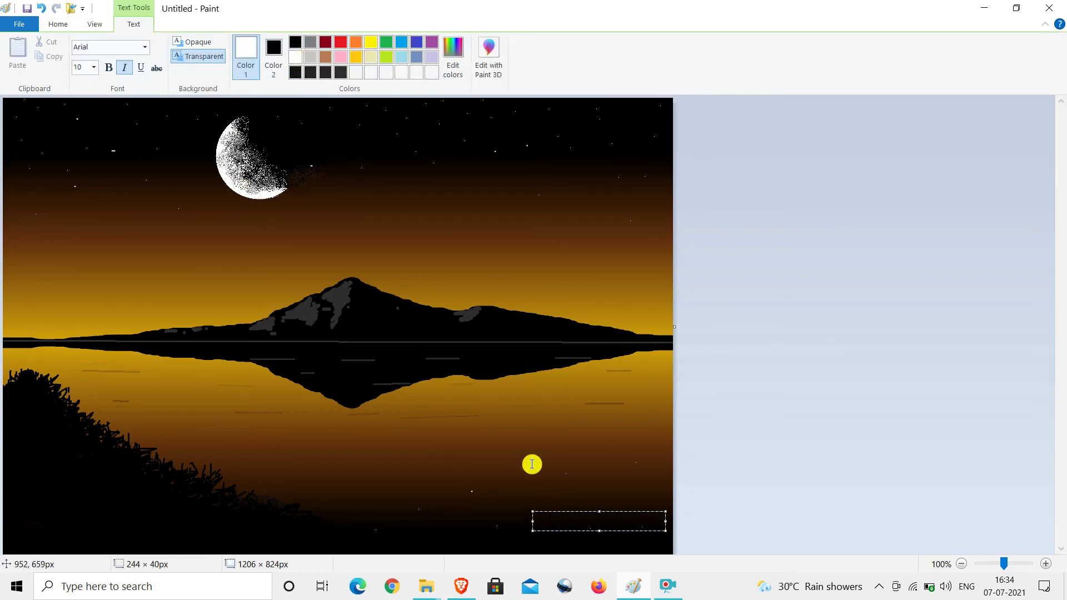